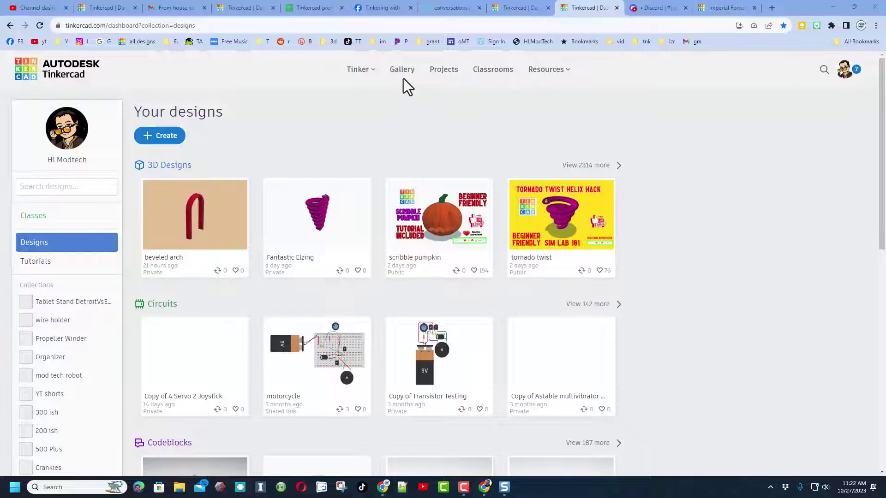
Create a new 3D design from the Create menu and rename it 'ladder'.
click(161, 137)
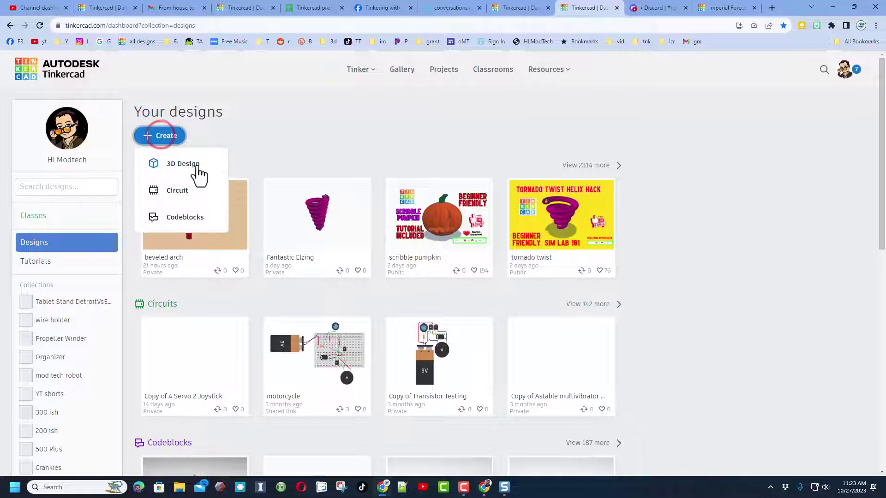
click(187, 167)
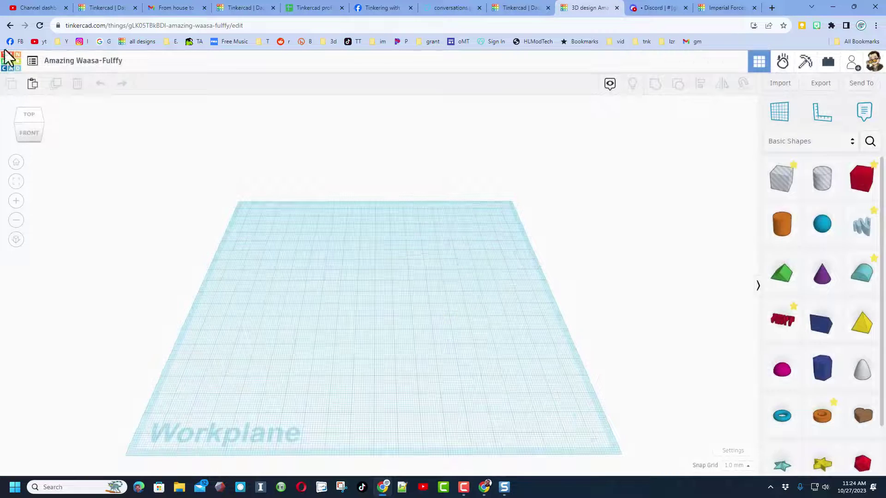
click(99, 61)
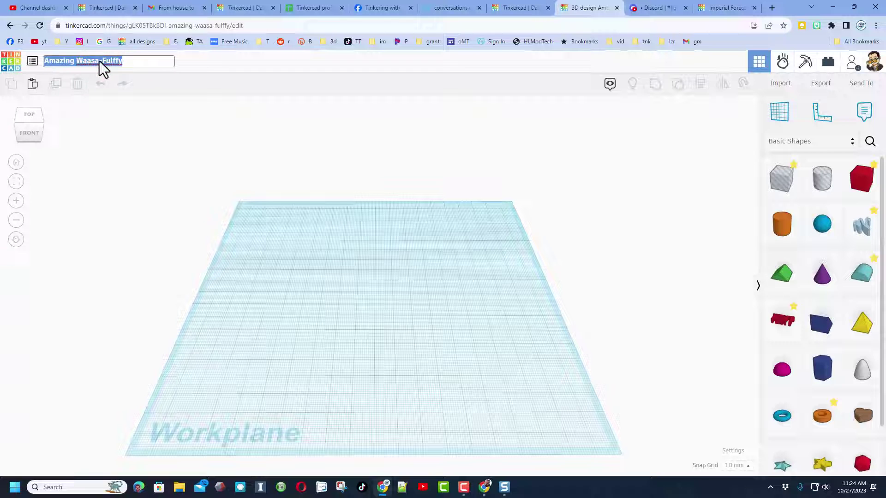
text(ladder)
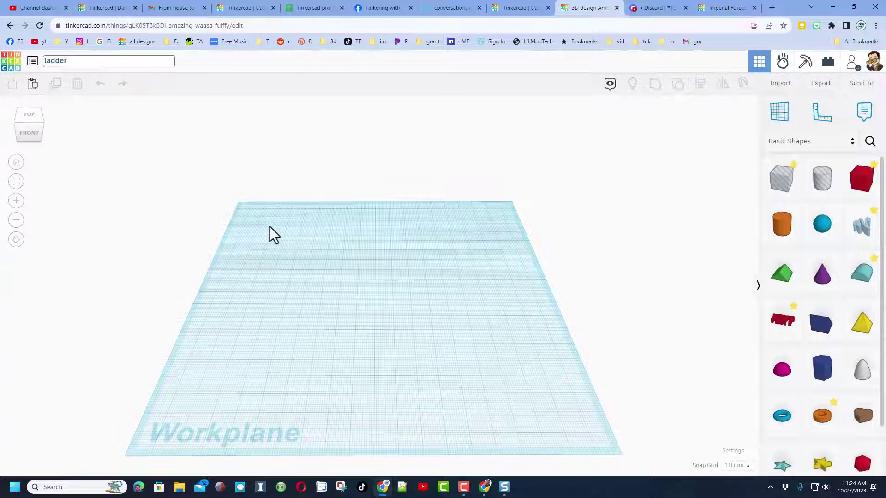
click(273, 232)
right_drag(380, 257, 375, 267)
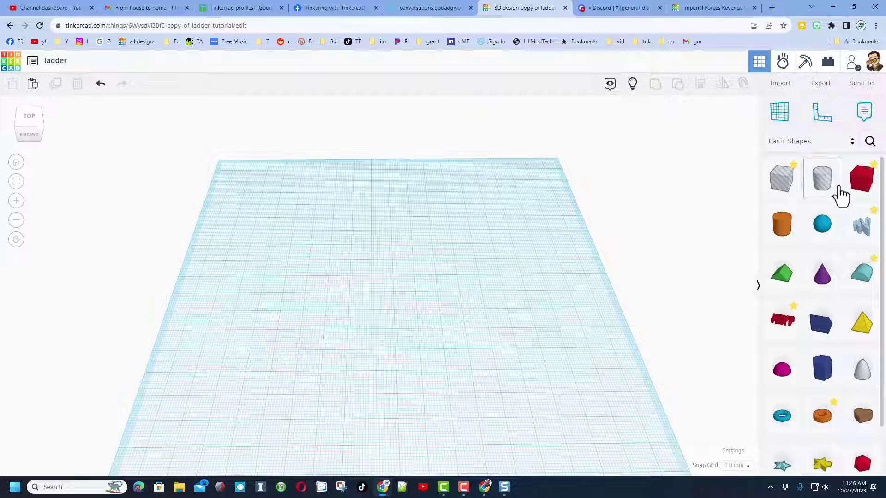
Drop a red box onto the workplane and stretch its length to 130.
drag(864, 192, 331, 279)
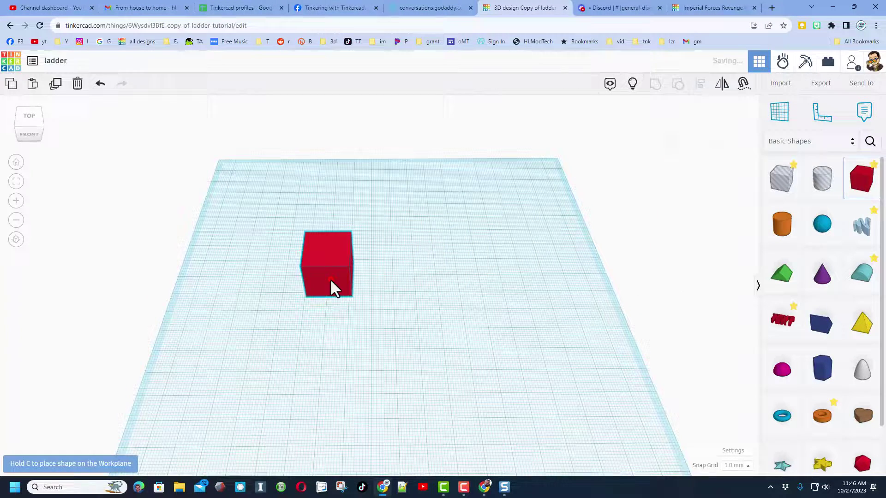
right_drag(394, 321, 503, 276)
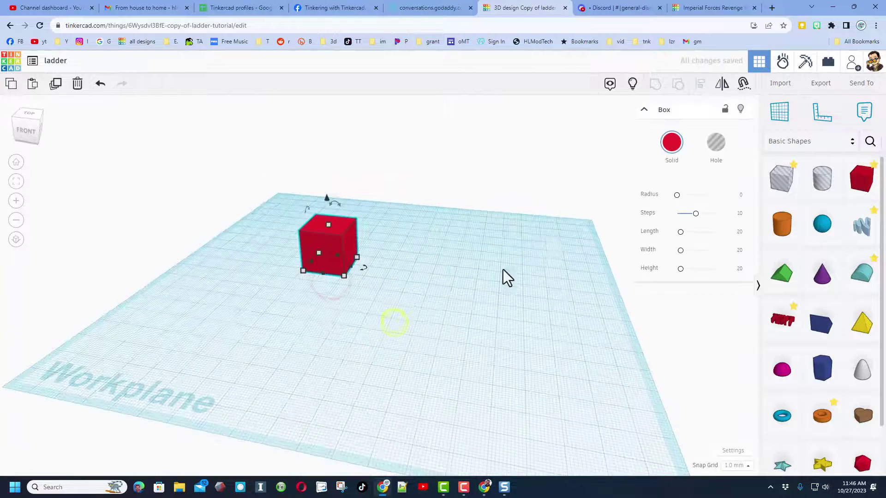
click(740, 195)
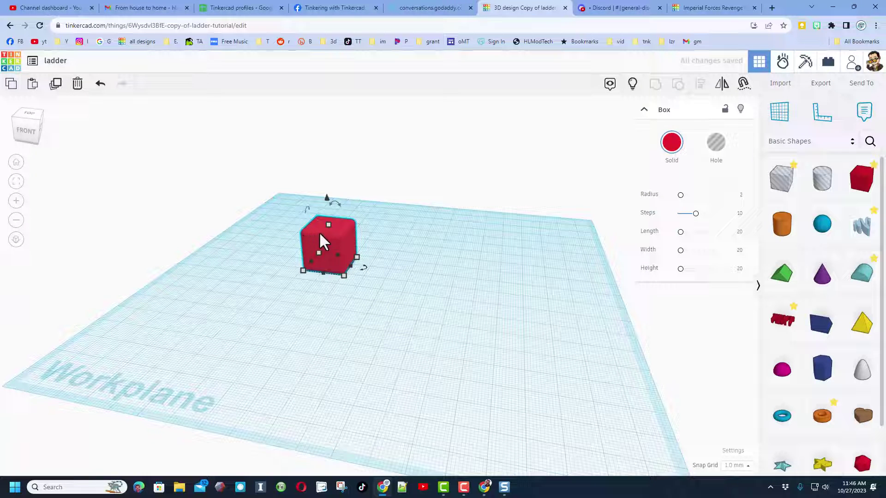
click(737, 233)
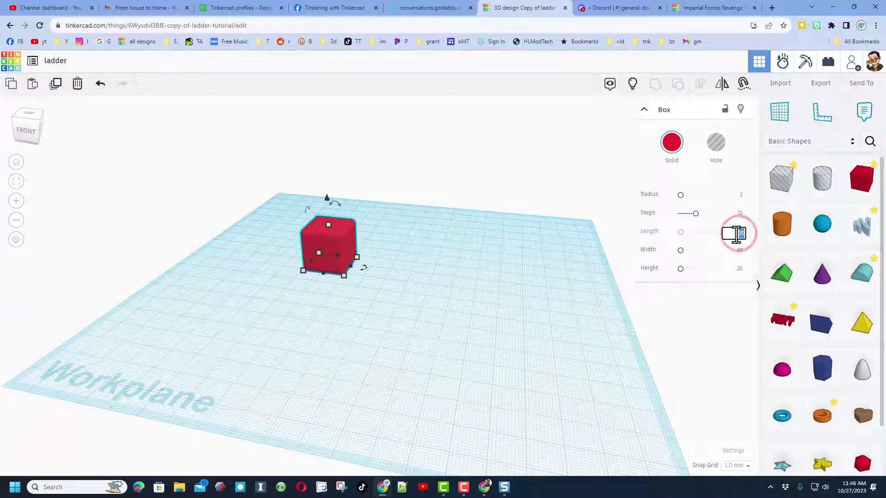
text(130)
key(Return)
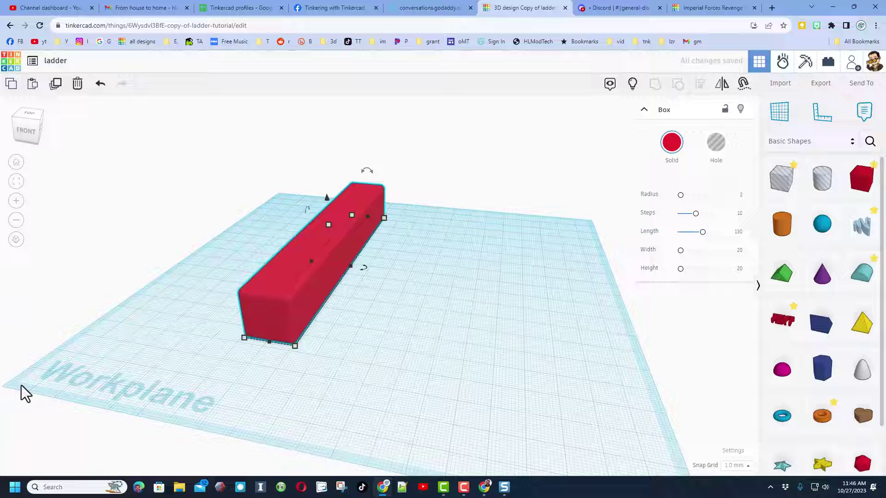
click(409, 316)
click(851, 187)
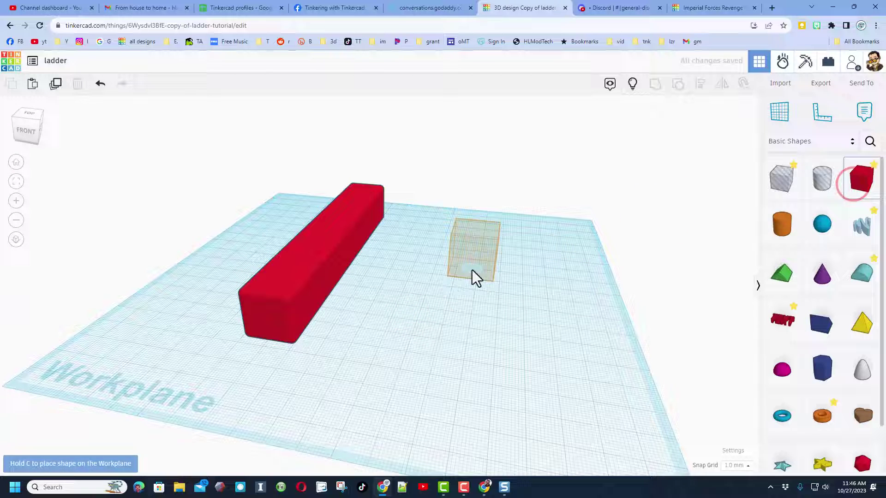
click(472, 270)
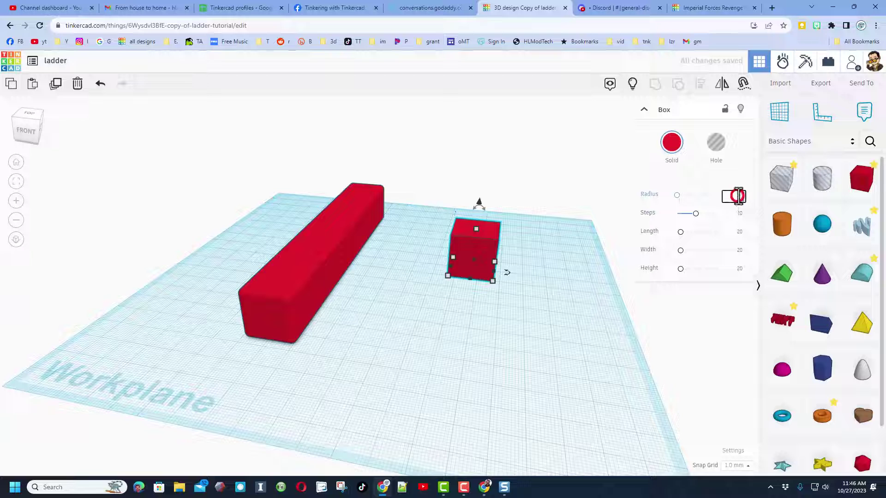
text(3)
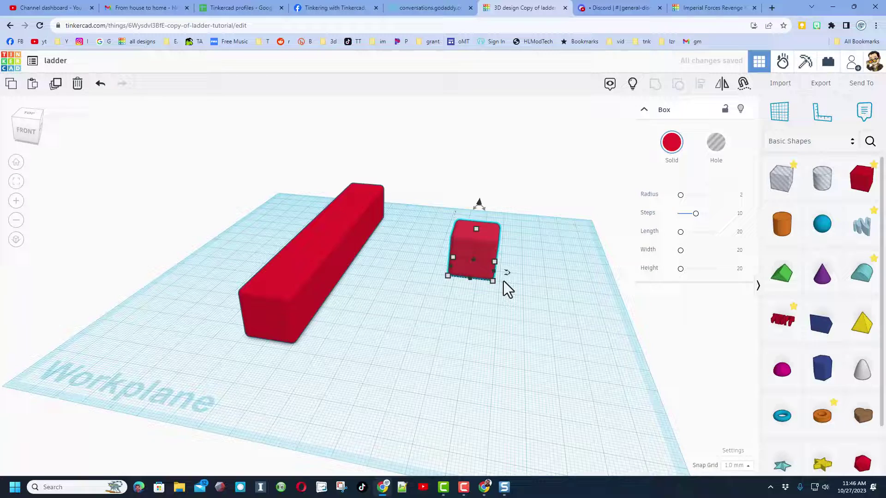
right_drag(504, 287, 447, 332)
drag(449, 320, 268, 323)
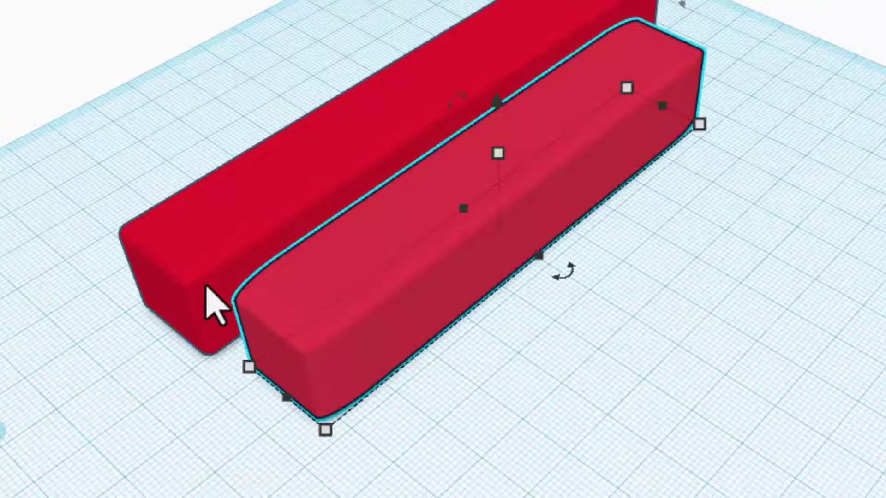
click(322, 334)
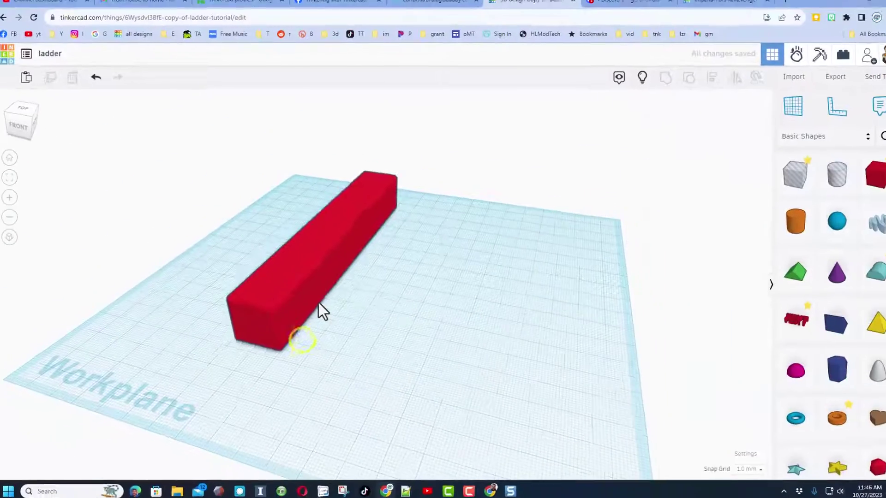
click(319, 303)
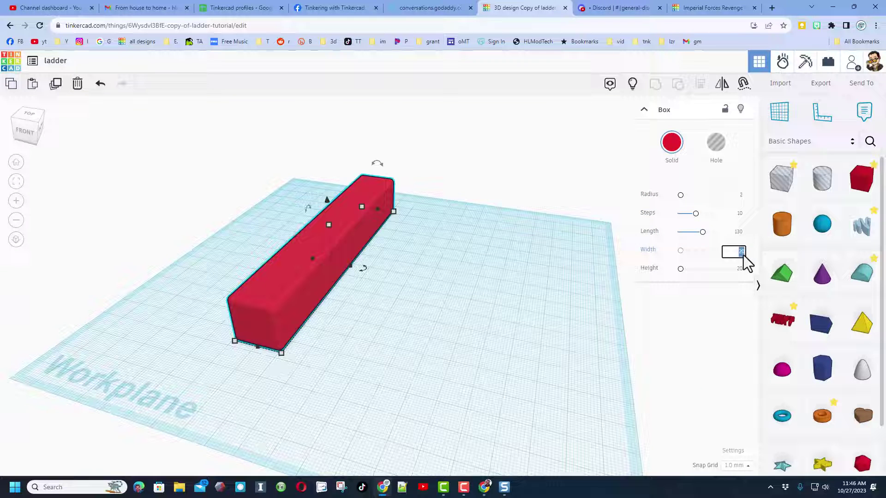
Resize the bar to width 4 and height 9.
text(4)
key(Return)
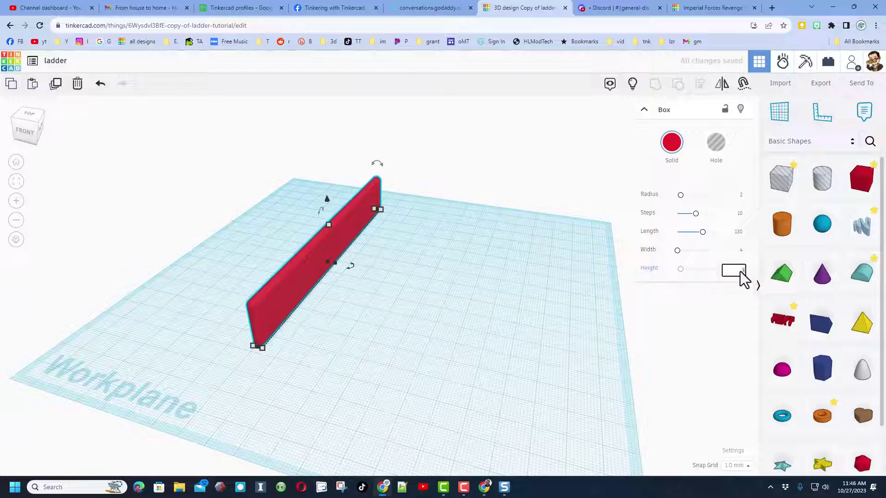
key(Return)
right_drag(522, 289, 492, 289)
Colour the thin bar dark grey with the Solid colour swatches.
click(673, 156)
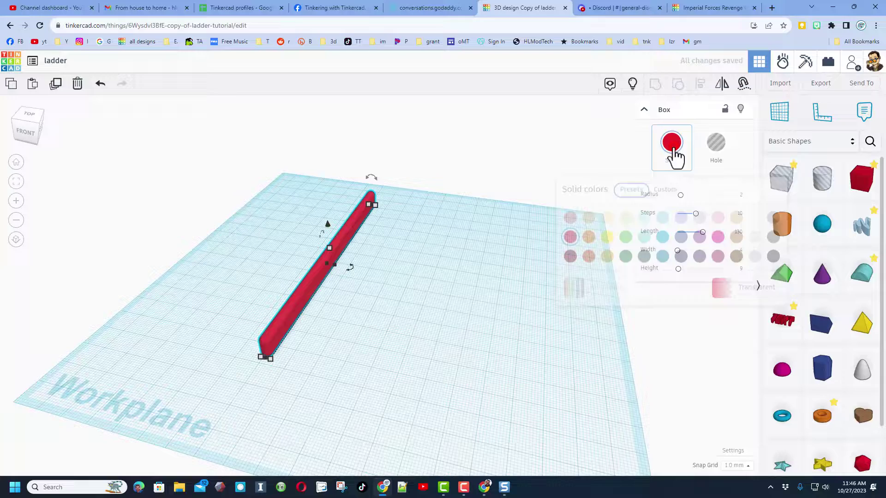
click(773, 241)
click(375, 293)
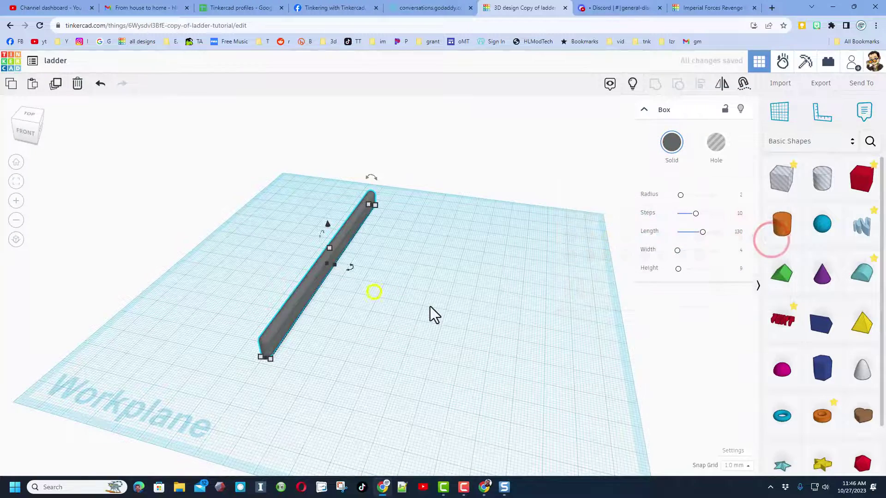
click(430, 304)
right_drag(449, 306, 296, 308)
Duplicate the grey rail with Ctrl+D and shift the copy three steps right.
click(297, 307)
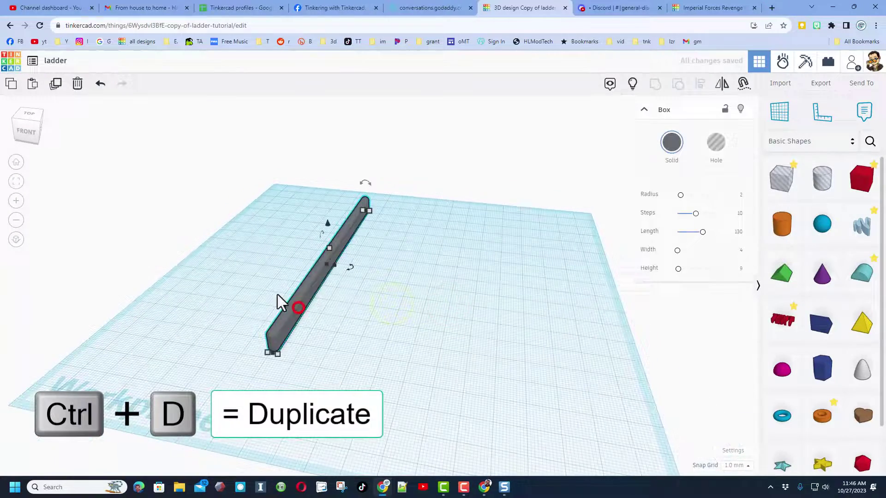
key(ctrl+d)
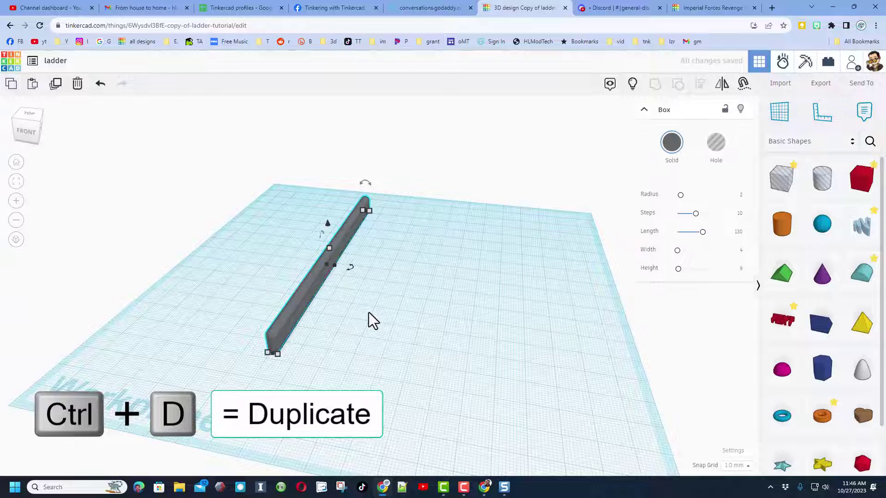
key(shift+Right)
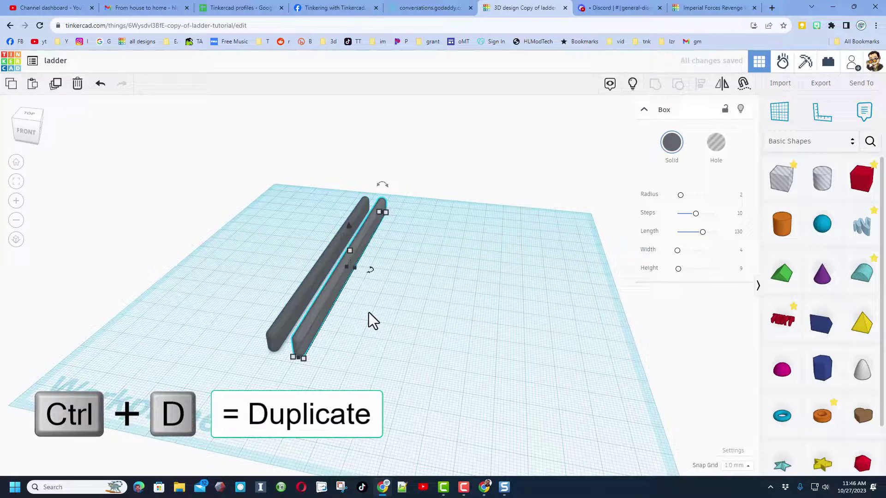
key(shift+Right)
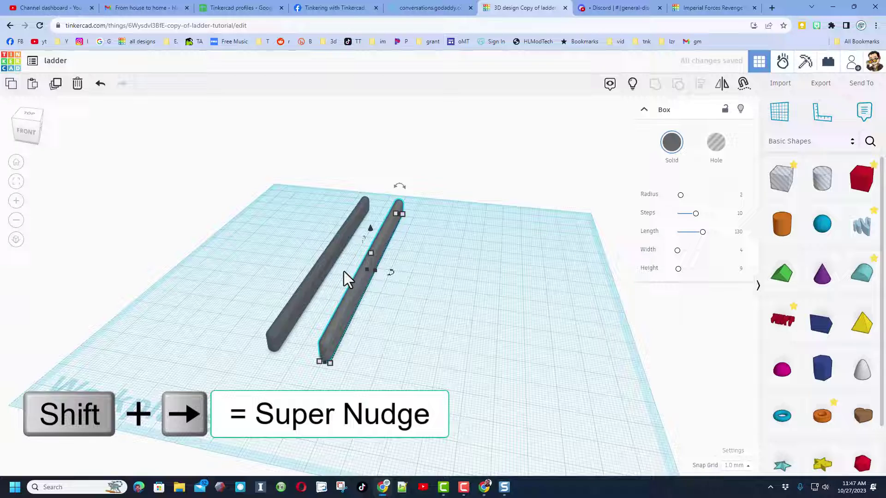
key(shift+Right)
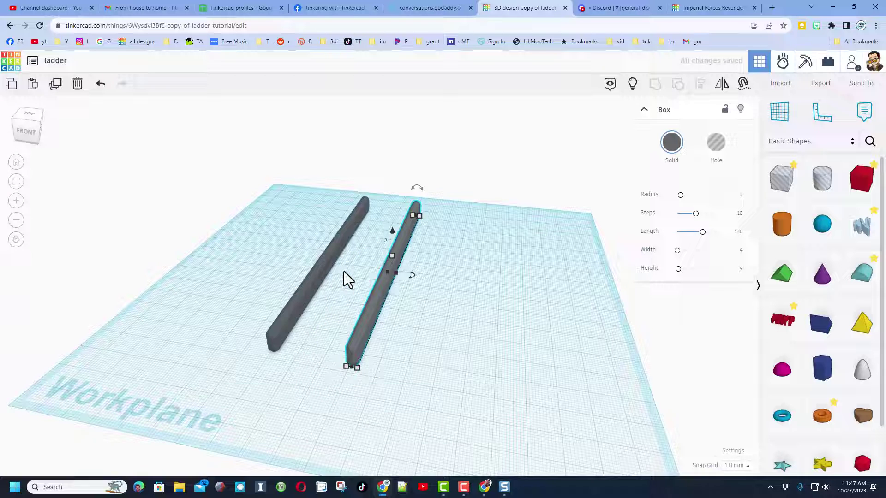
click(345, 280)
right_drag(344, 284, 354, 300)
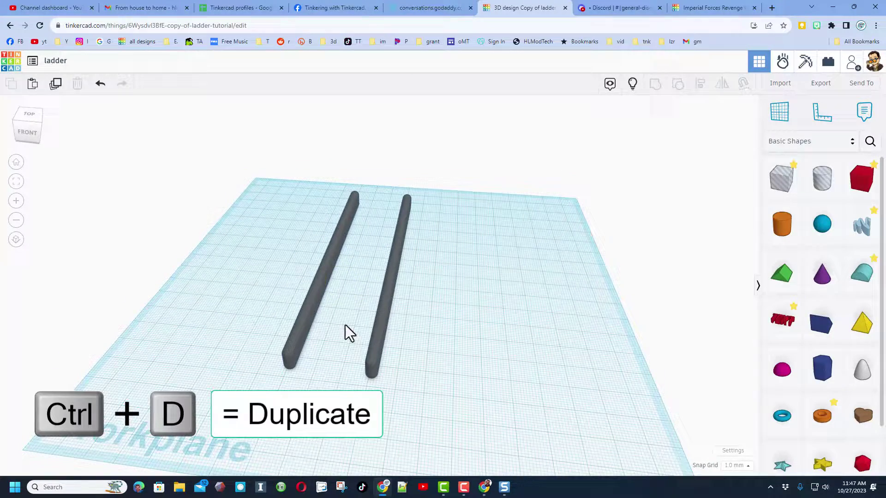
Duplicate the right-hand rail and nudge the copy to the right.
click(378, 345)
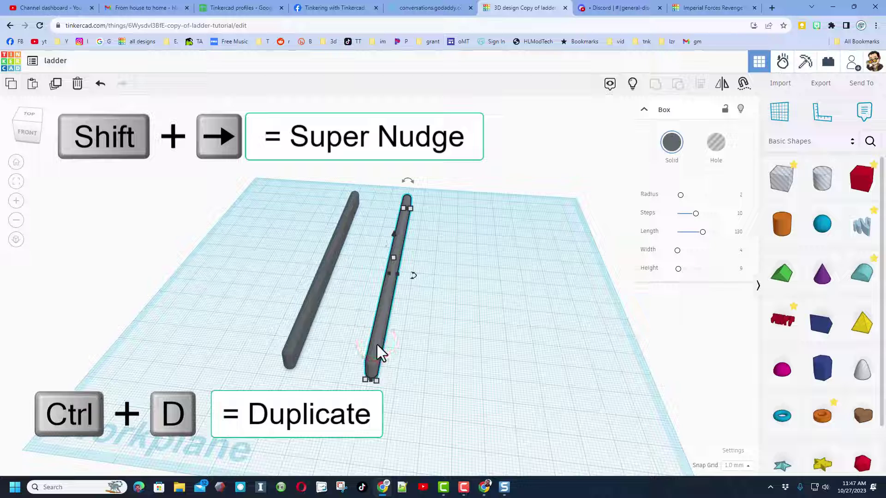
key(ctrl+d)
key(shift+Right)
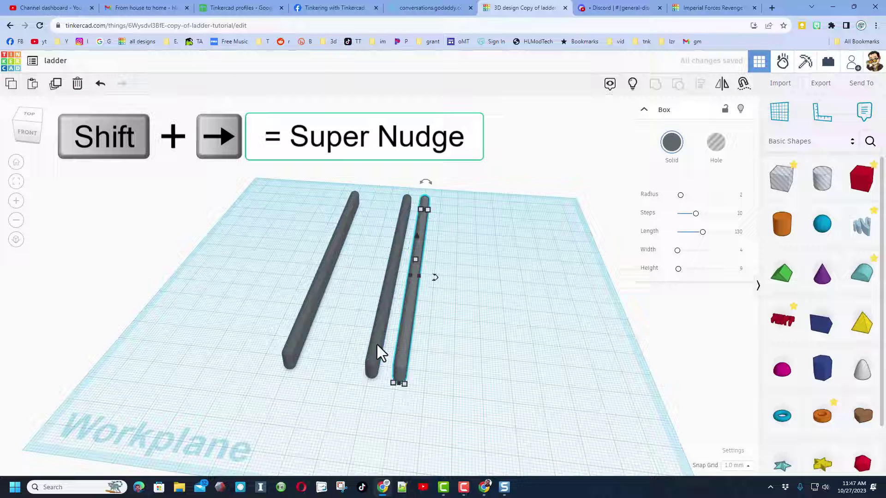
Rotate the copy -90° so it lies across both side rails.
mouse_move(435, 278)
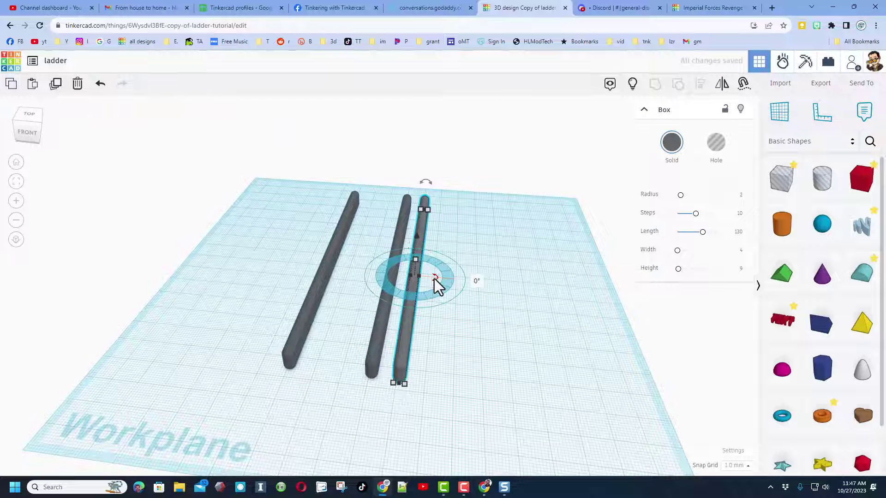
click(39, 127)
mouse_move(414, 300)
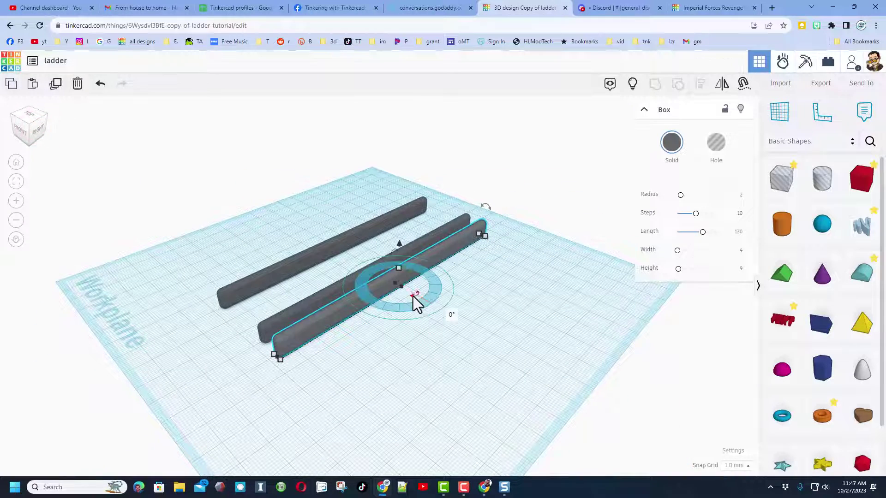
drag(413, 296, 371, 304)
click(370, 346)
right_drag(431, 380, 422, 283)
click(422, 283)
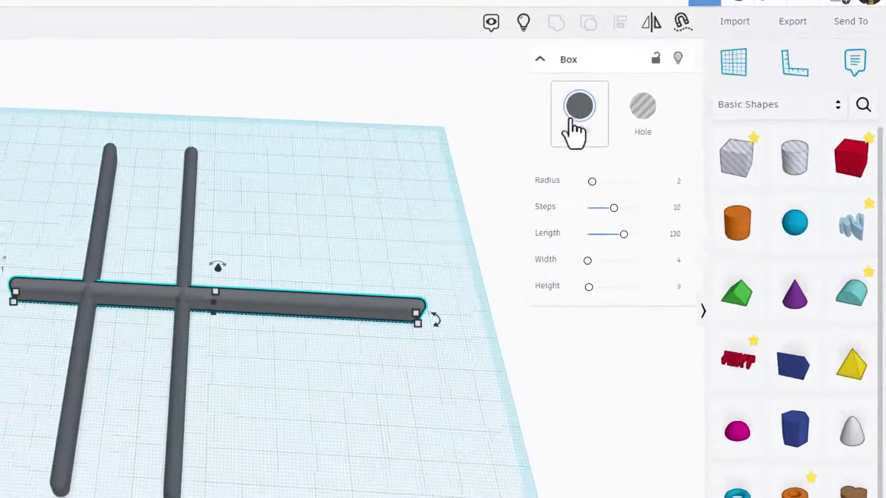
Recolour the crossbar to a custom light blue, hex 4d7ded.
click(671, 142)
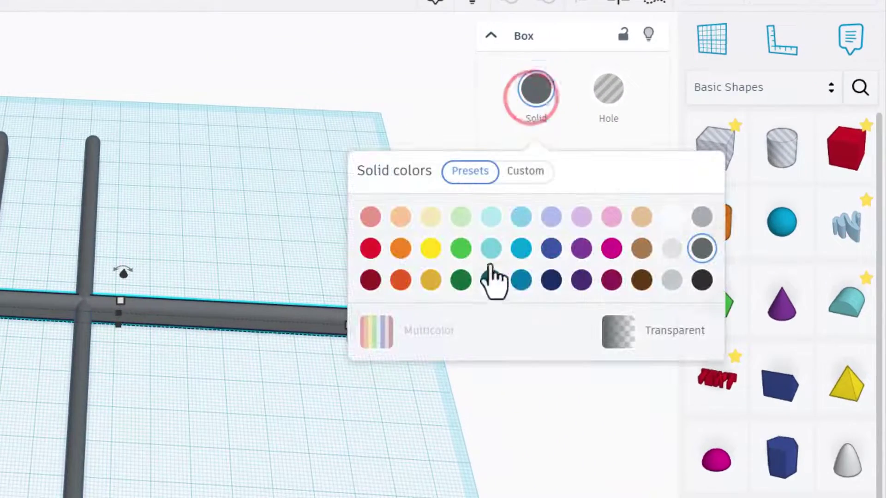
click(552, 250)
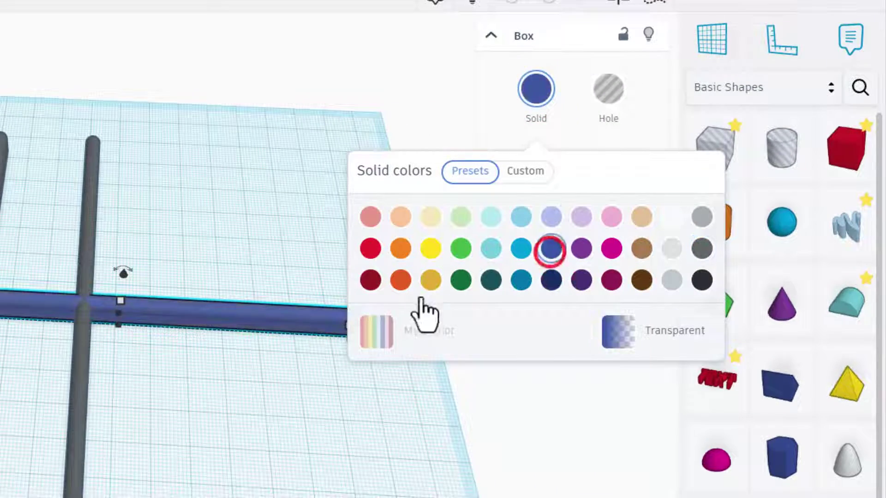
click(525, 175)
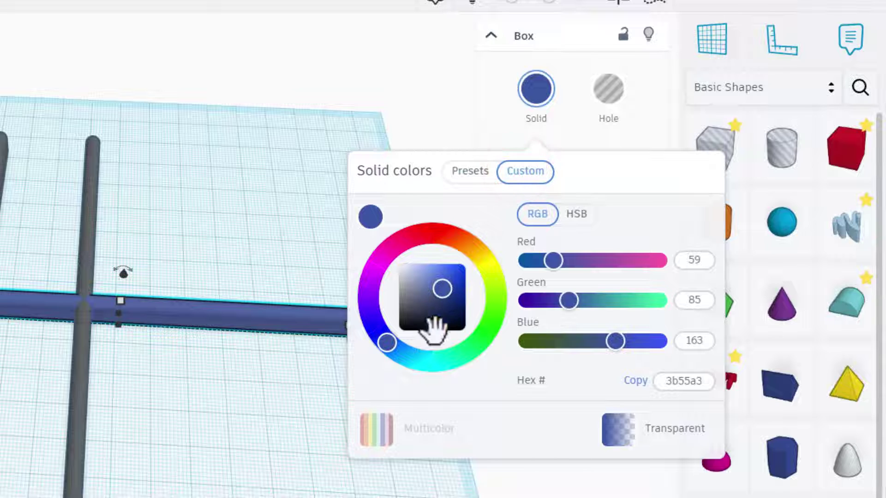
drag(442, 292, 439, 269)
drag(387, 343, 386, 349)
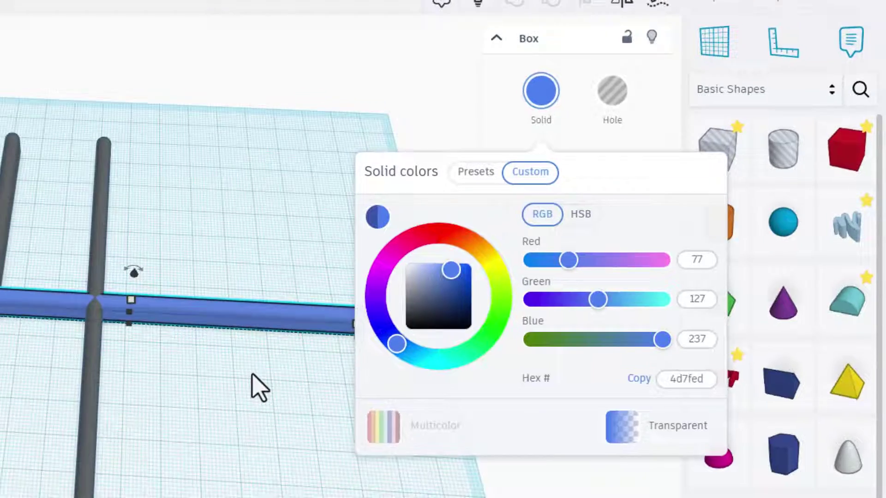
click(258, 388)
click(238, 323)
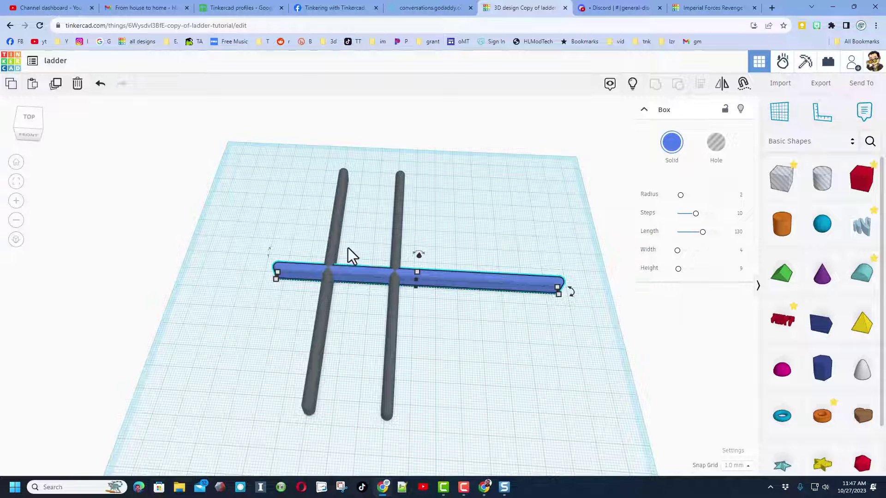
Set the blue bar's length to 30, then marquee-select both grey rails.
click(738, 234)
key(Return)
click(353, 285)
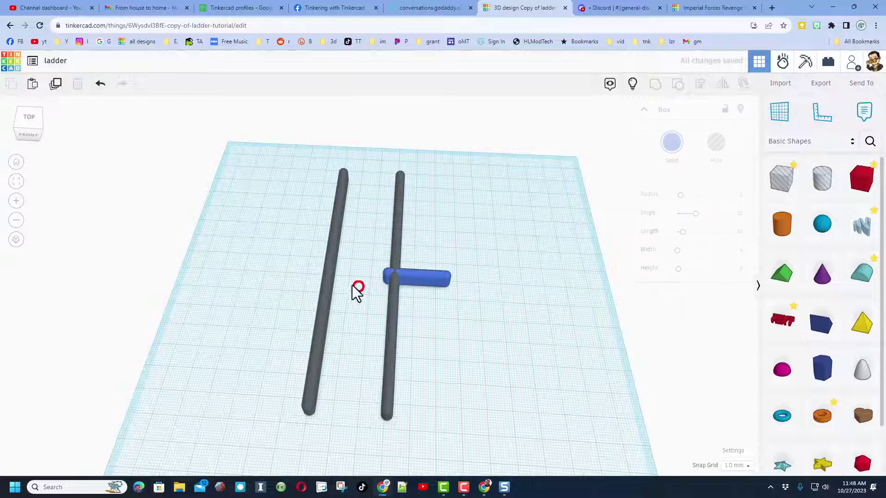
drag(288, 252, 328, 277)
drag(234, 305, 412, 385)
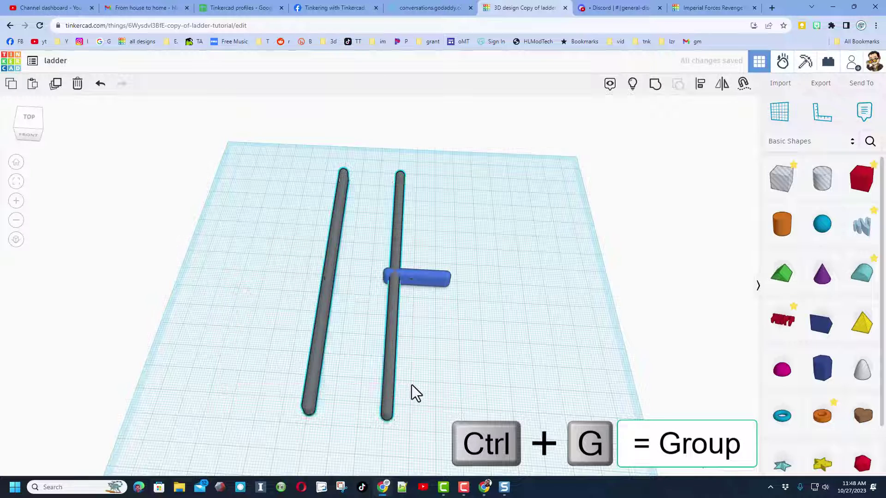
Group the two grey rails, then align them with the blue rung on the left side.
click(654, 85)
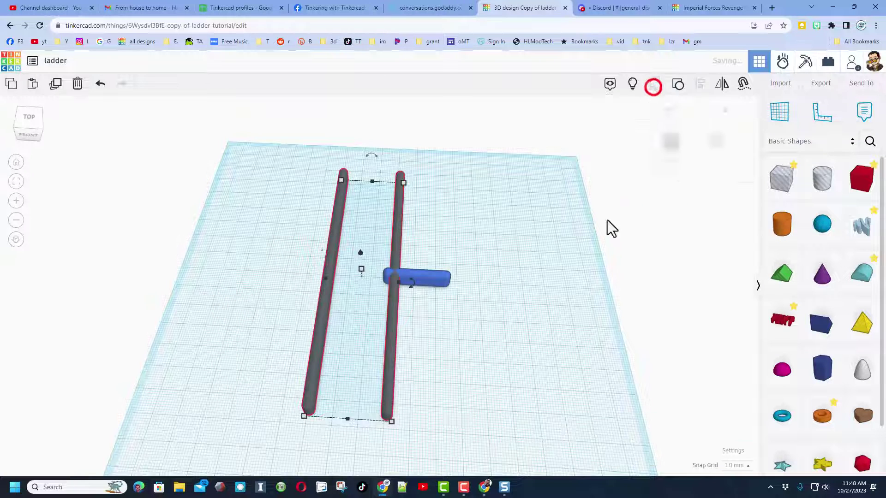
click(482, 359)
drag(515, 262, 279, 351)
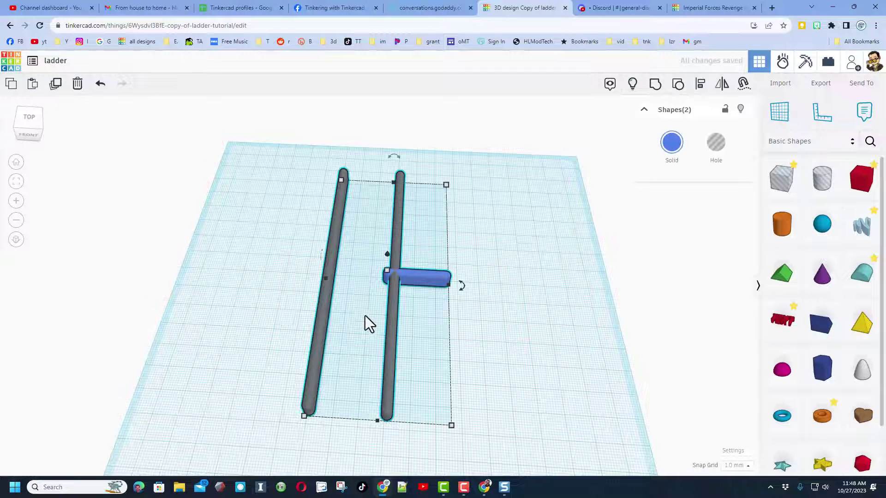
click(700, 86)
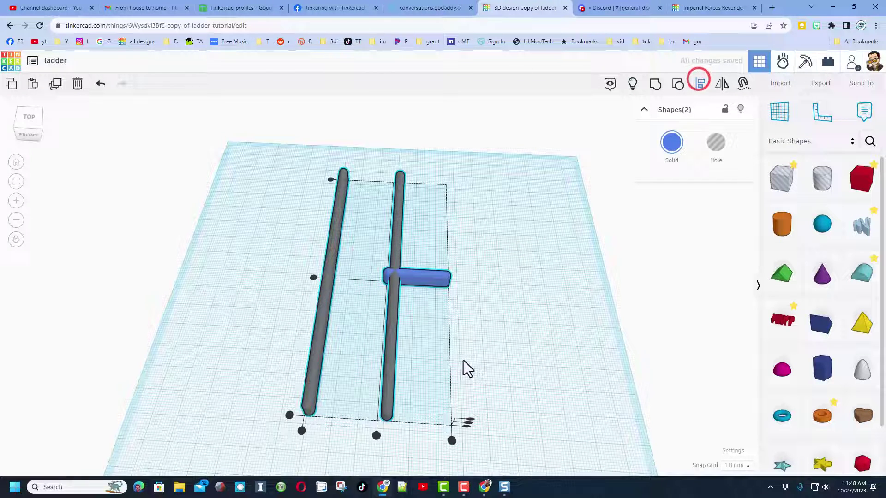
click(314, 276)
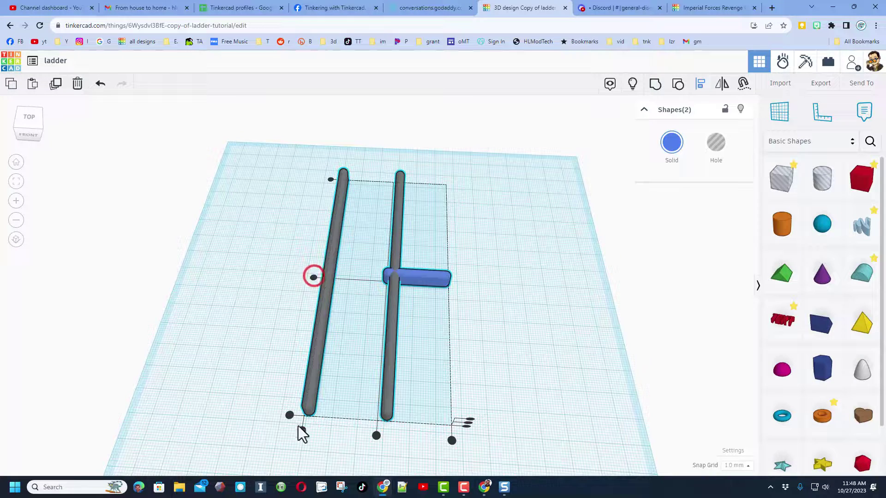
Align rails and rung at bottom centre, nudge the rung down, and reduce its height.
click(377, 437)
click(461, 404)
right_drag(489, 368, 546, 370)
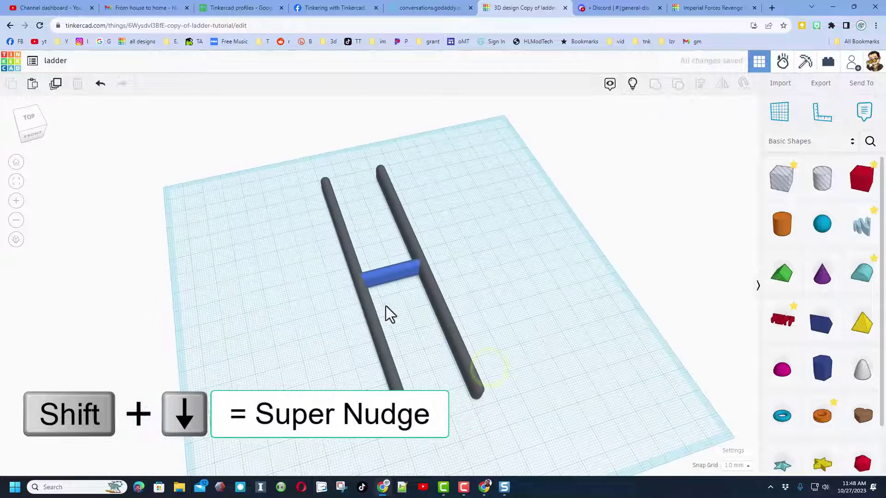
click(377, 281)
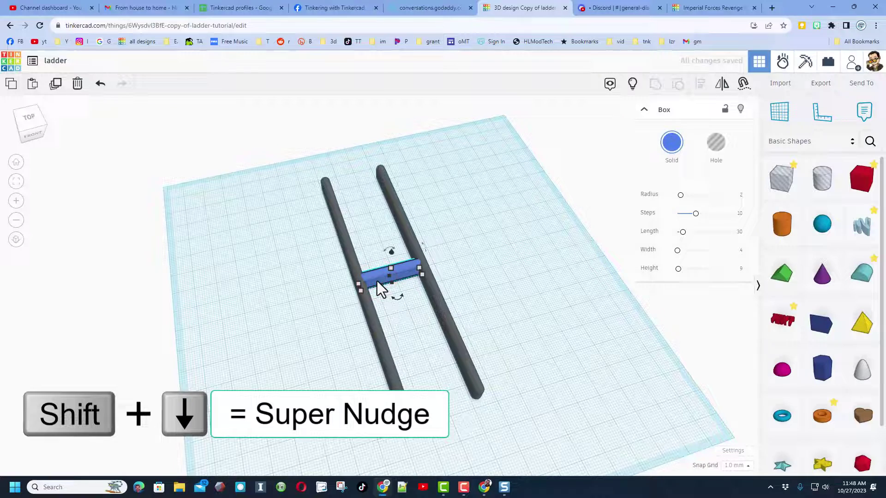
key(shift+Down)
right_drag(450, 331, 527, 301)
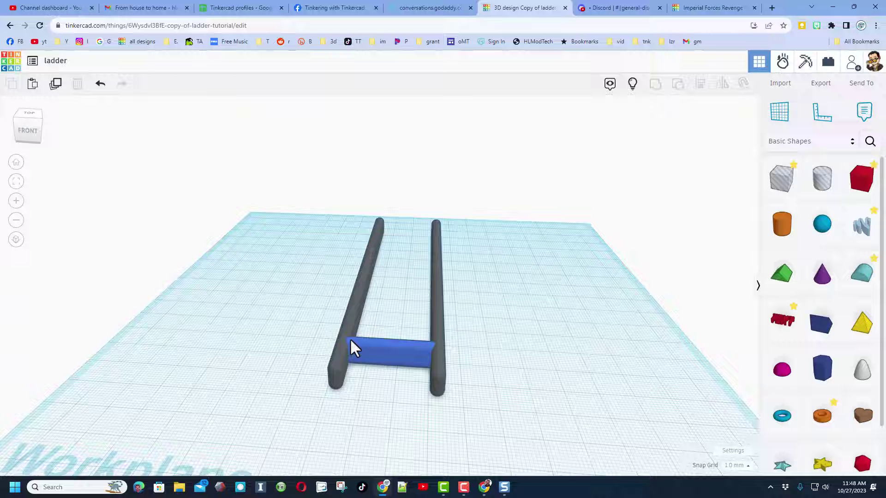
click(408, 349)
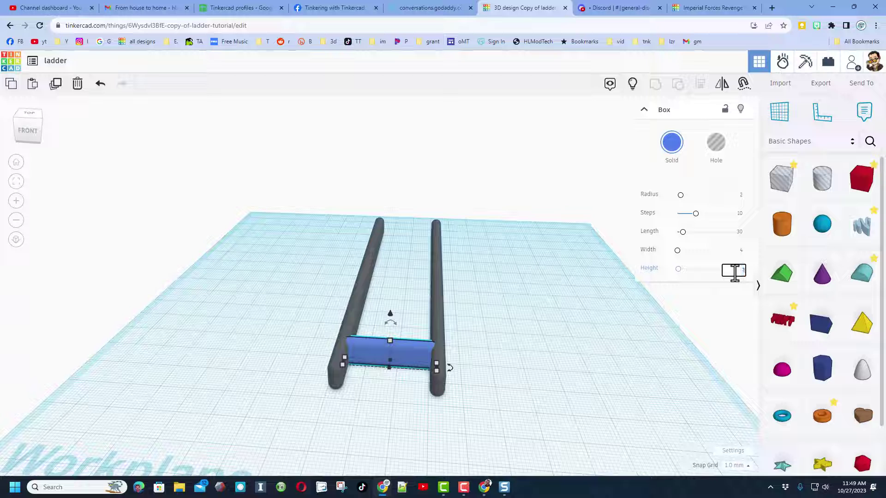
key(Return)
Select both grey rails and line them up with each other using Align.
click(466, 368)
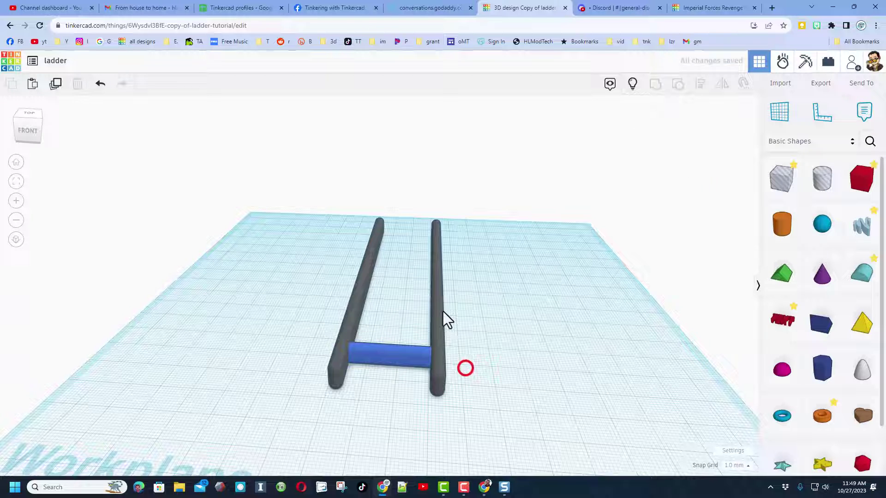
drag(463, 315, 329, 369)
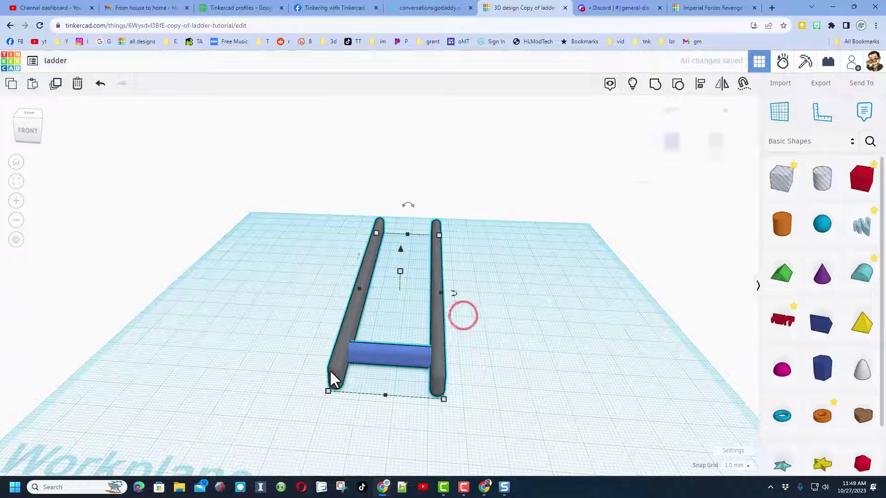
click(700, 87)
click(439, 365)
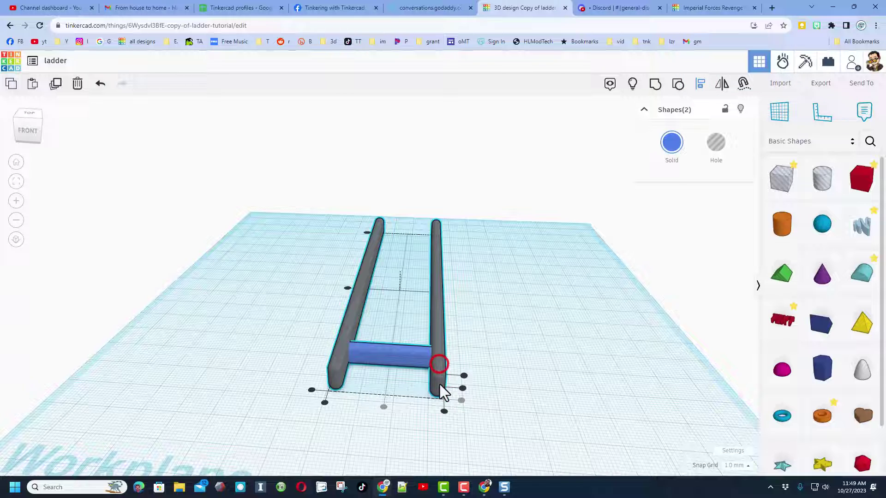
click(463, 389)
click(493, 378)
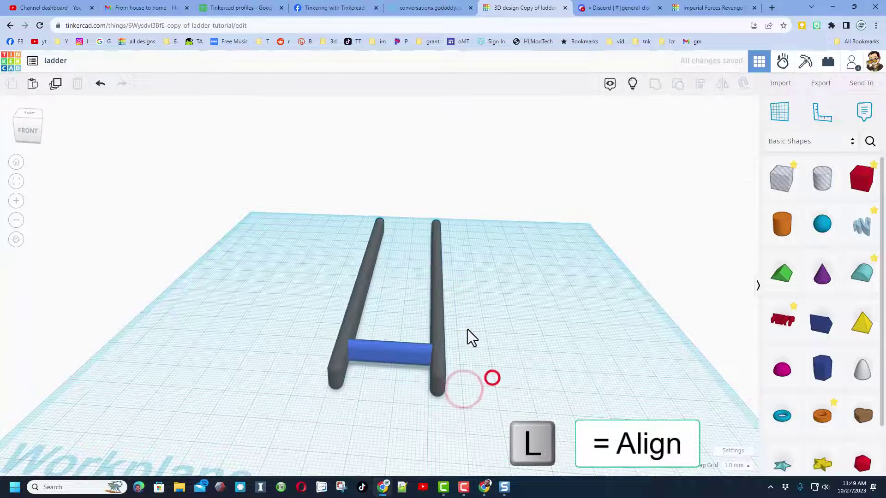
right_drag(467, 330, 439, 390)
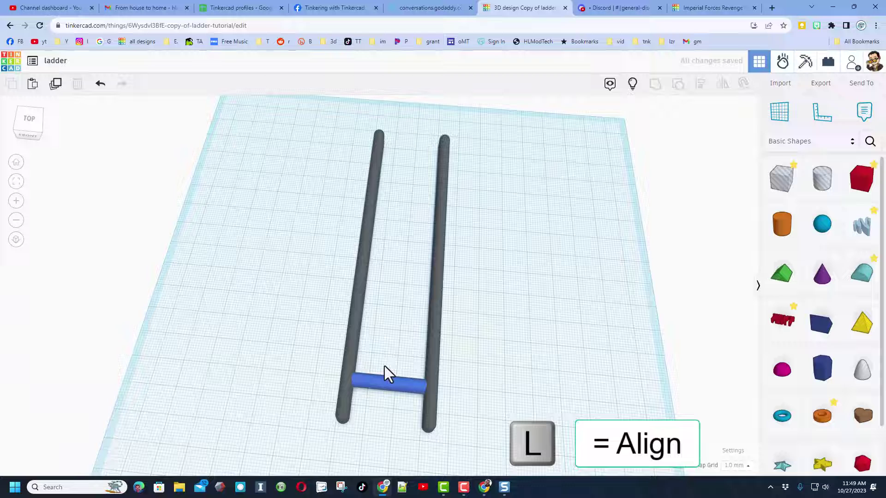
Duplicate the blue rung with Ctrl+D and Shift+Up into six evenly spaced rungs, then box-select all six.
click(386, 384)
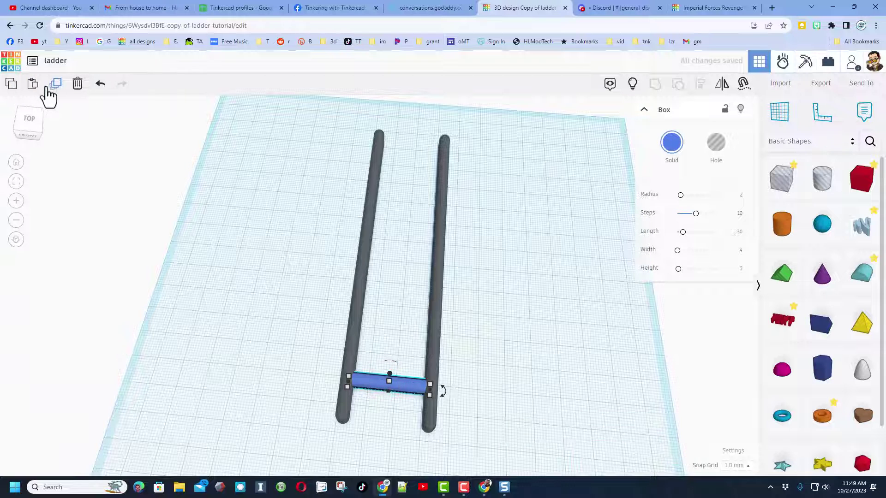
key(ctrl+d)
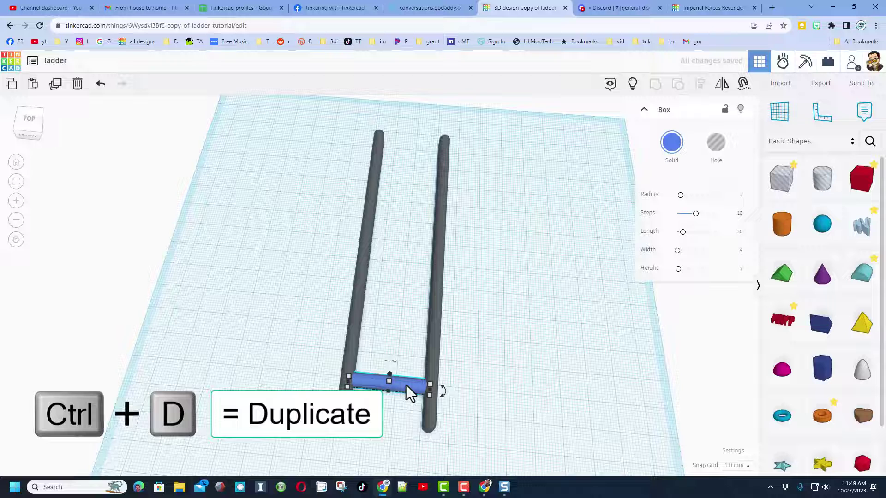
key(shift+Up)
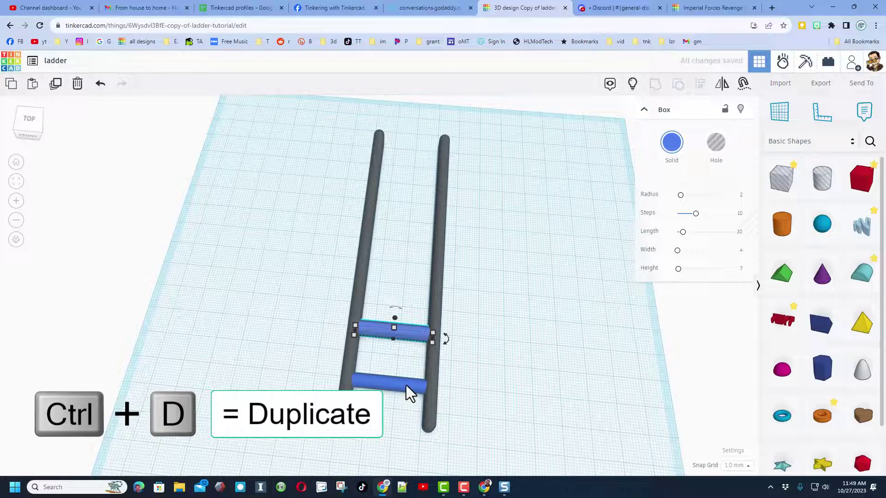
key(ctrl+d)
key(ctrl+d)
key(ctrl+d)
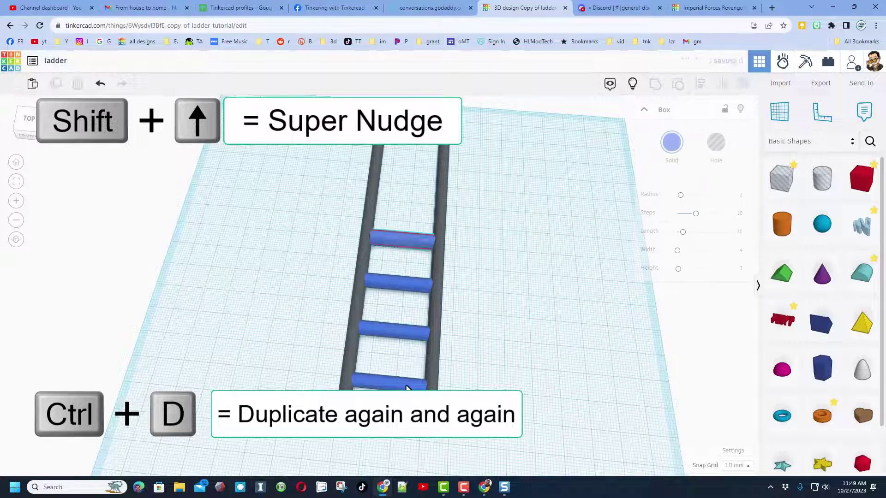
key(ctrl+d)
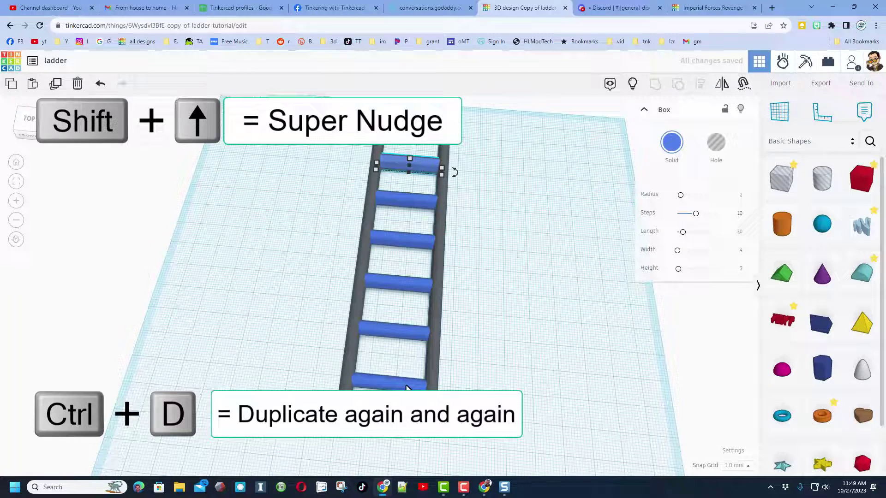
click(249, 387)
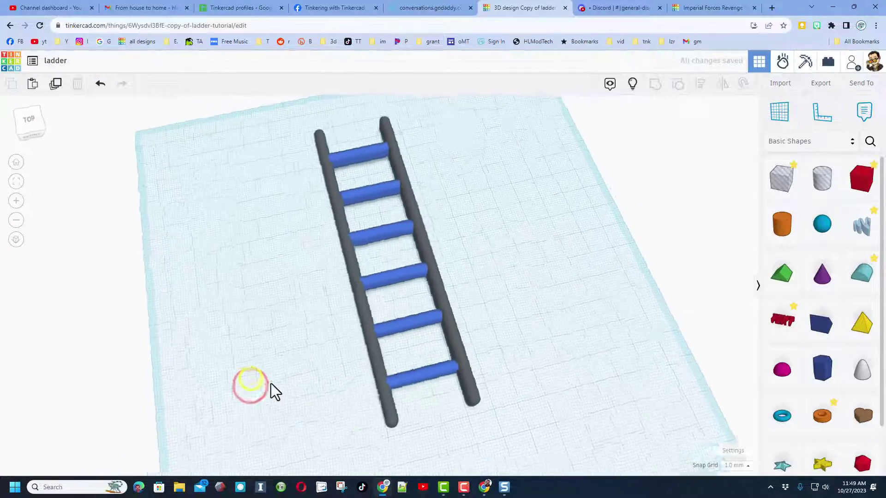
drag(389, 150, 405, 406)
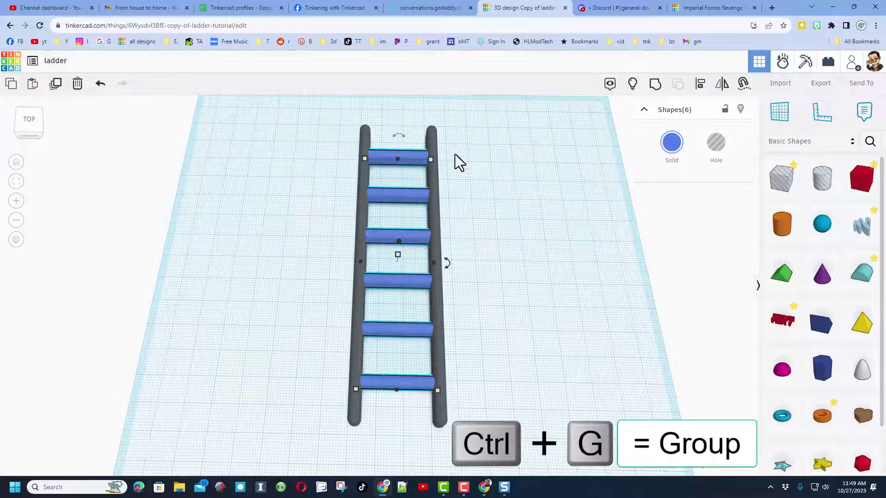
Group the six rungs into one shape and select it together with the grey rails.
click(656, 88)
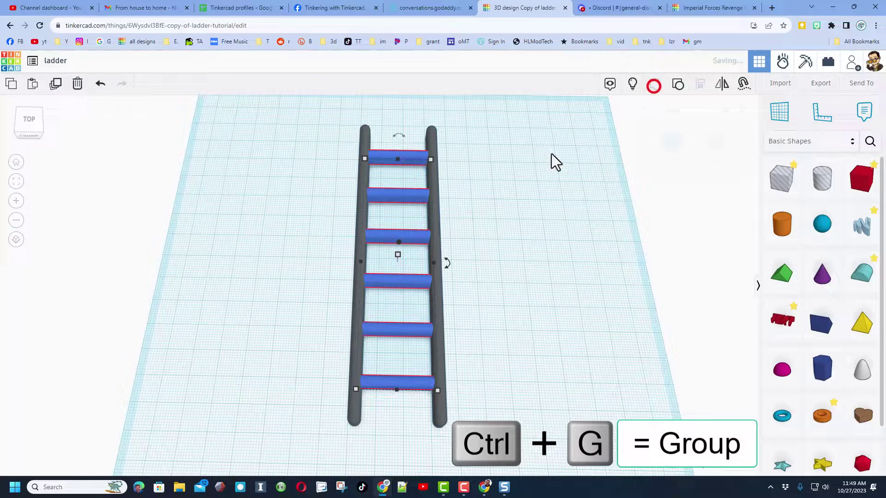
drag(392, 124, 406, 403)
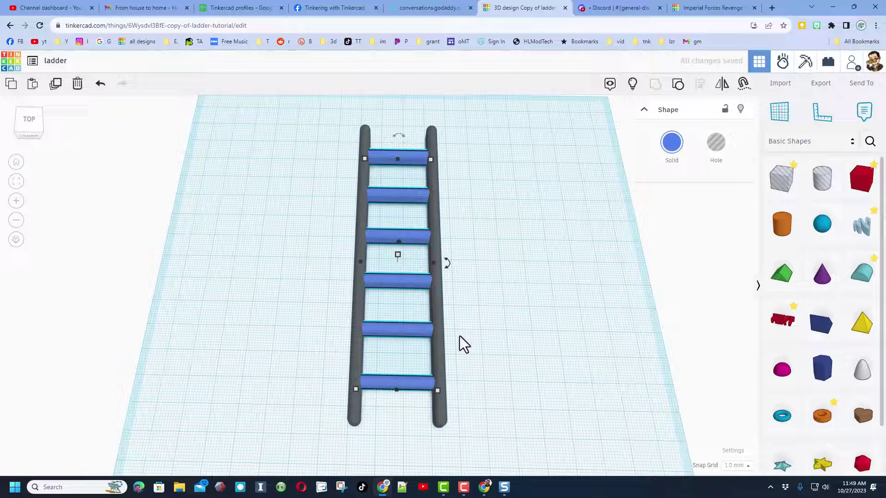
click(541, 188)
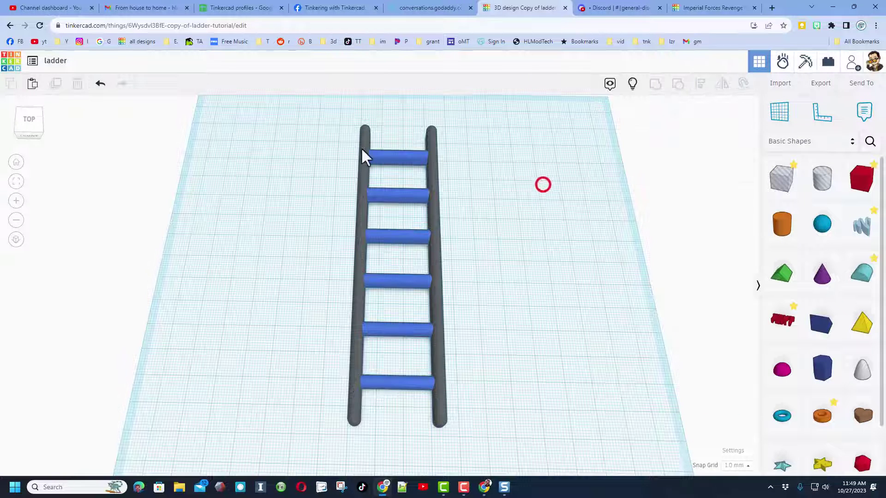
drag(334, 163, 470, 372)
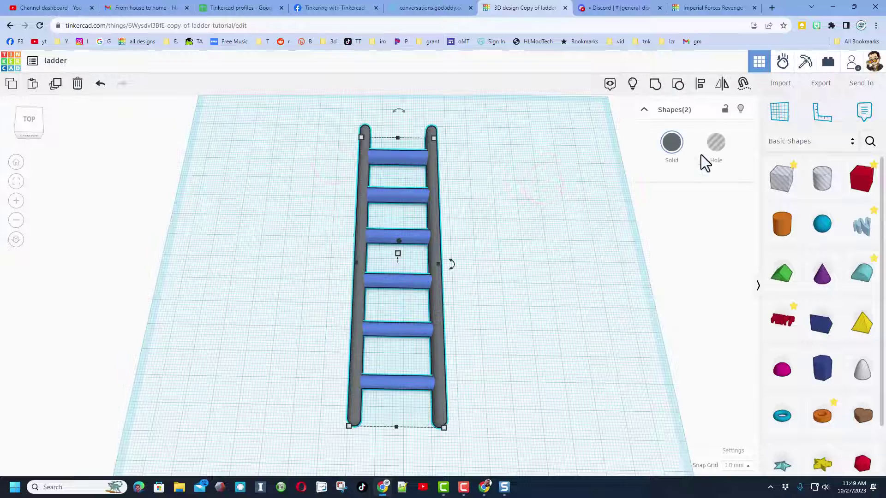
click(701, 83)
Orbit to an angled top-down view and box-select both ladder parts.
click(437, 292)
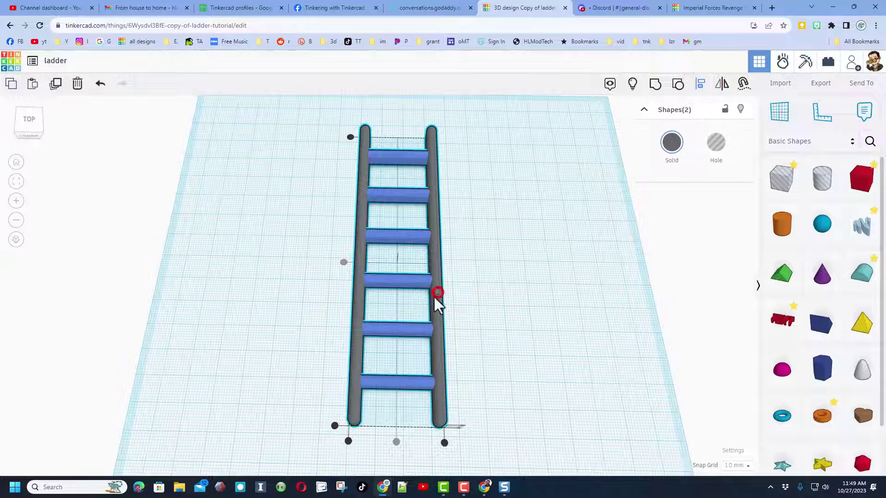
click(342, 261)
right_drag(294, 321, 295, 297)
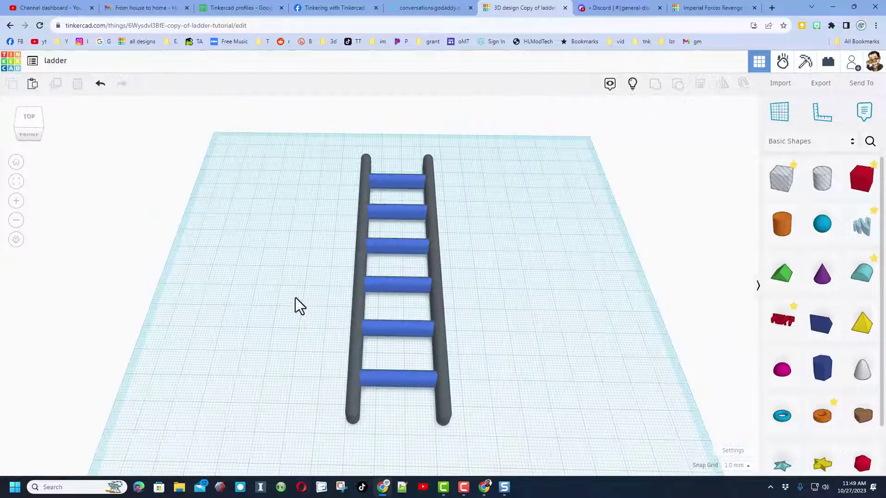
right_drag(351, 287, 303, 293)
drag(216, 149, 353, 360)
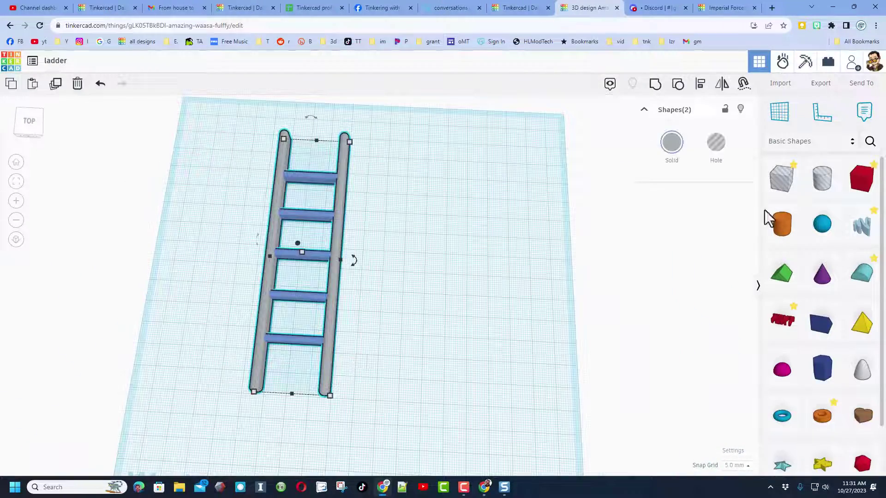
Switch shapes to Your Creations and create a custom shape named 'ladder' from the selected ladder.
click(789, 142)
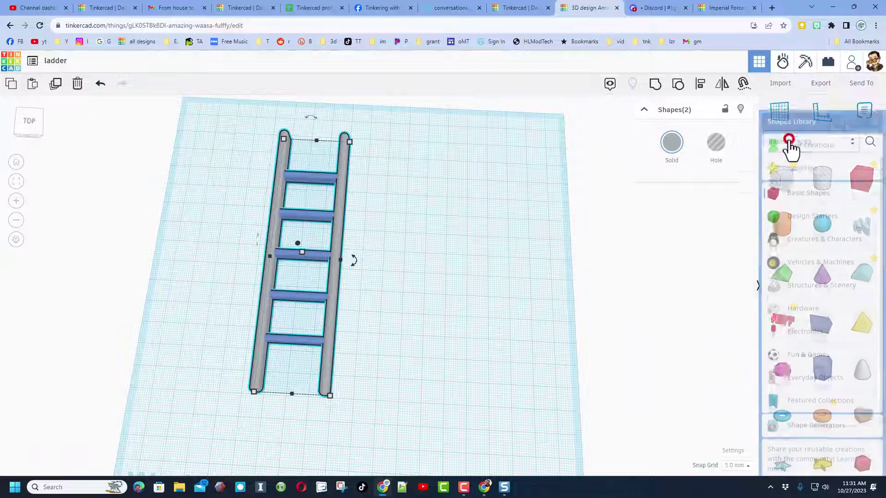
click(802, 131)
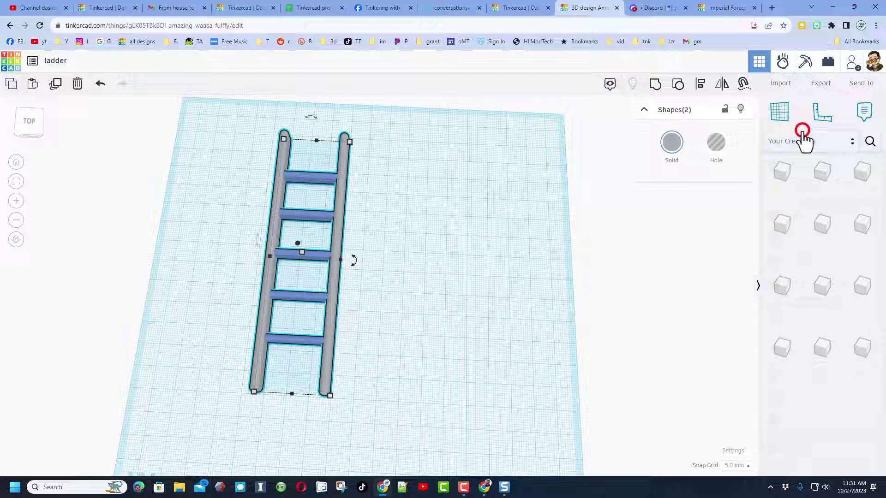
click(811, 174)
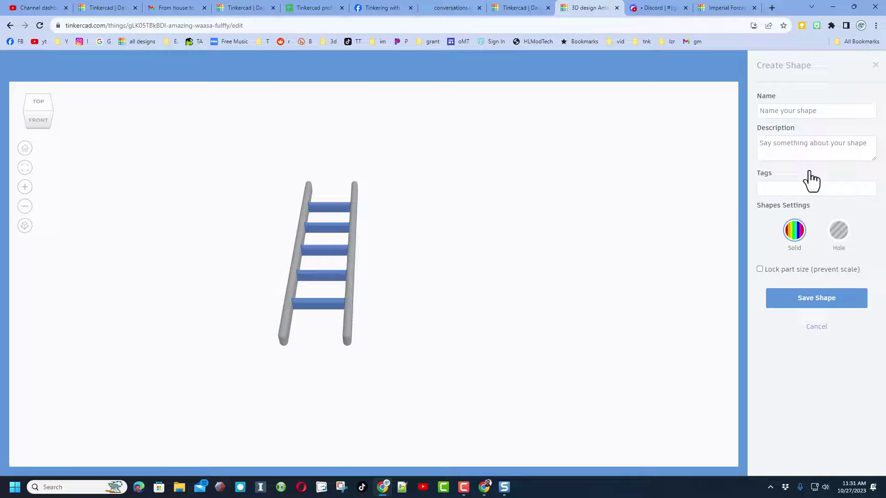
click(804, 115)
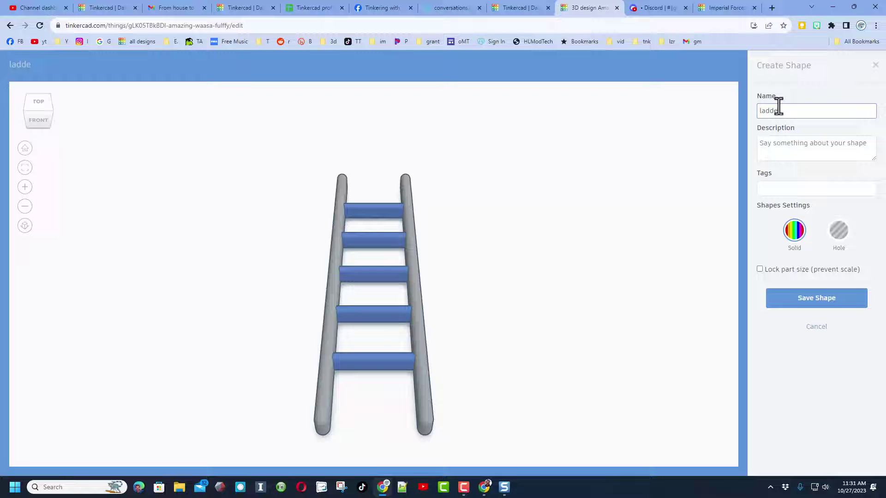
click(777, 157)
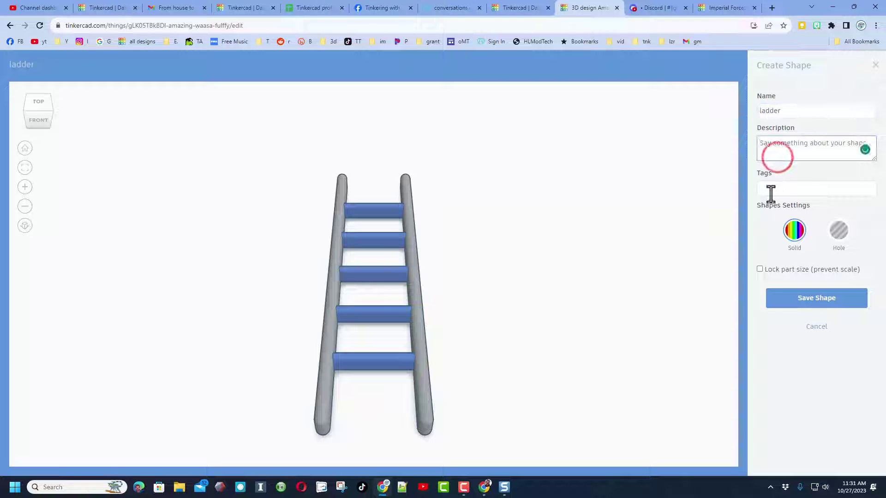
click(790, 313)
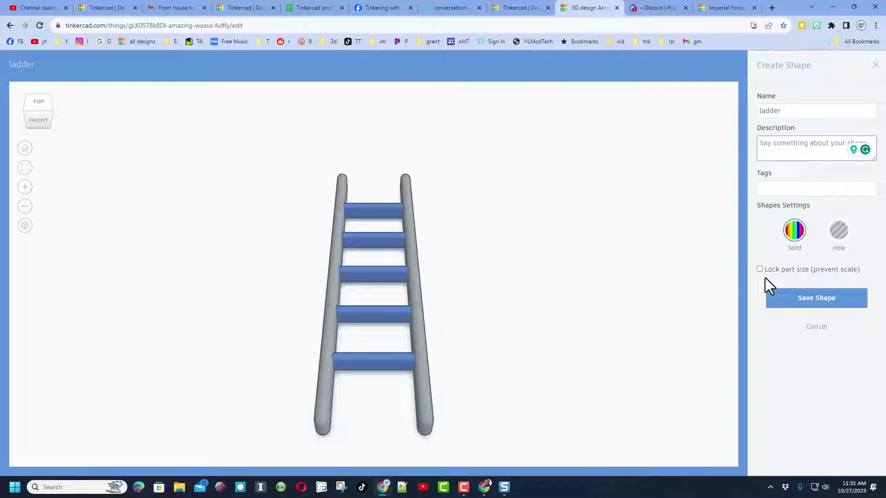
click(783, 306)
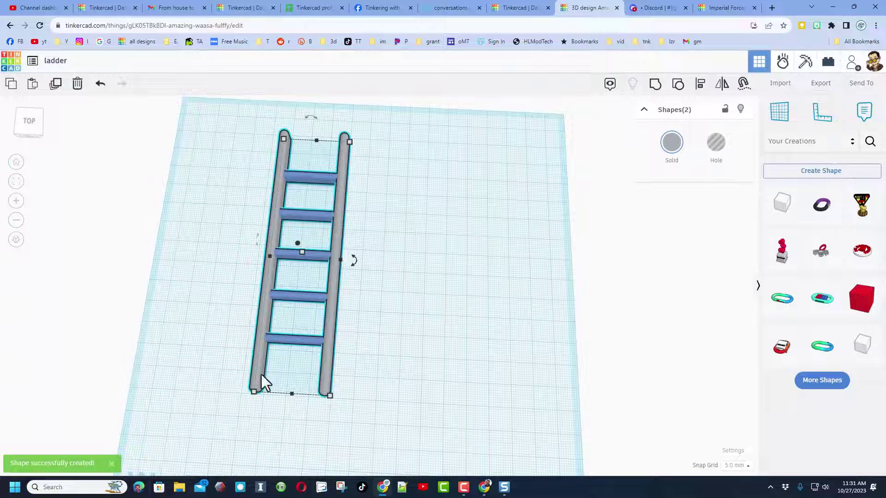
right_drag(469, 362, 483, 341)
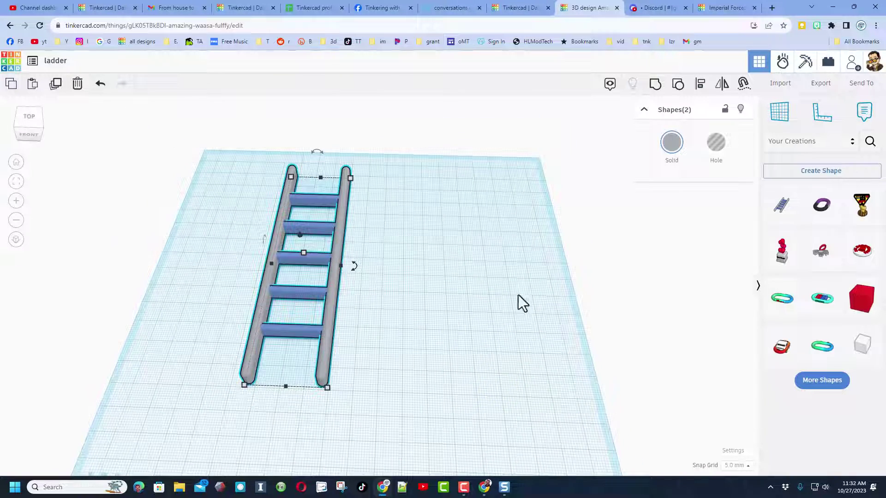
Set the workspace background colour to the lavender preset in Workspace settings.
click(728, 452)
click(529, 164)
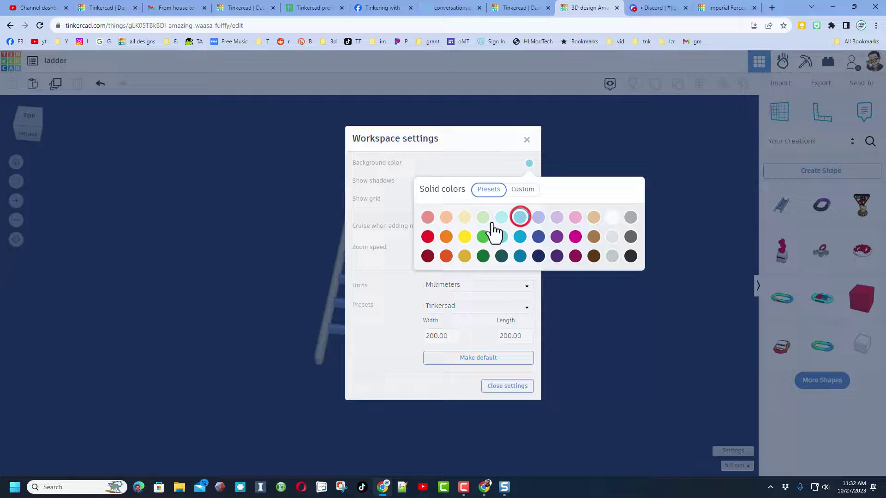
click(540, 218)
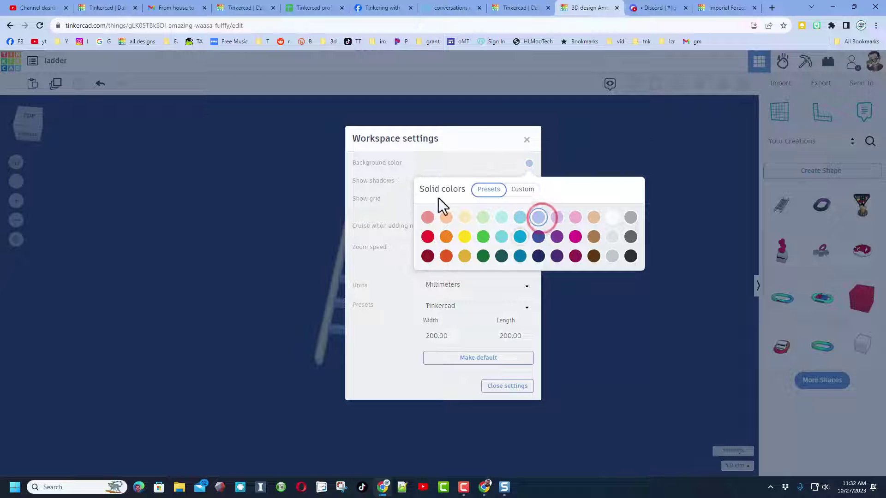
click(431, 162)
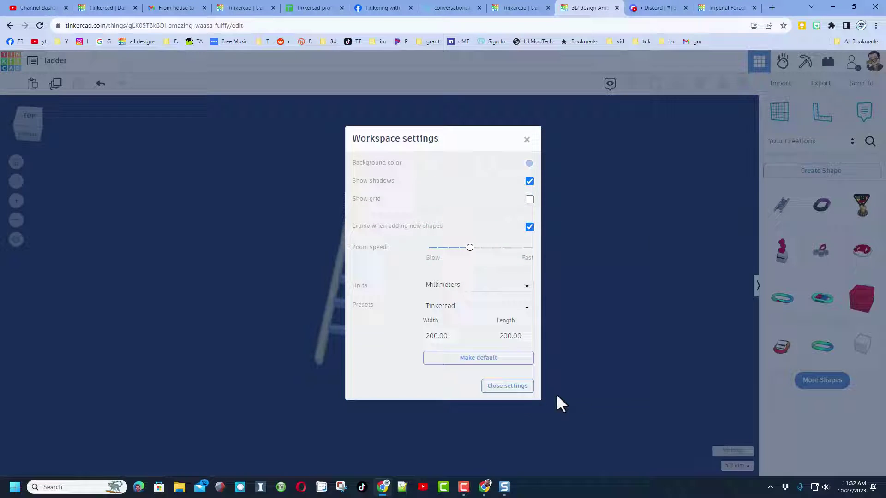
click(595, 387)
right_drag(554, 276, 346, 234)
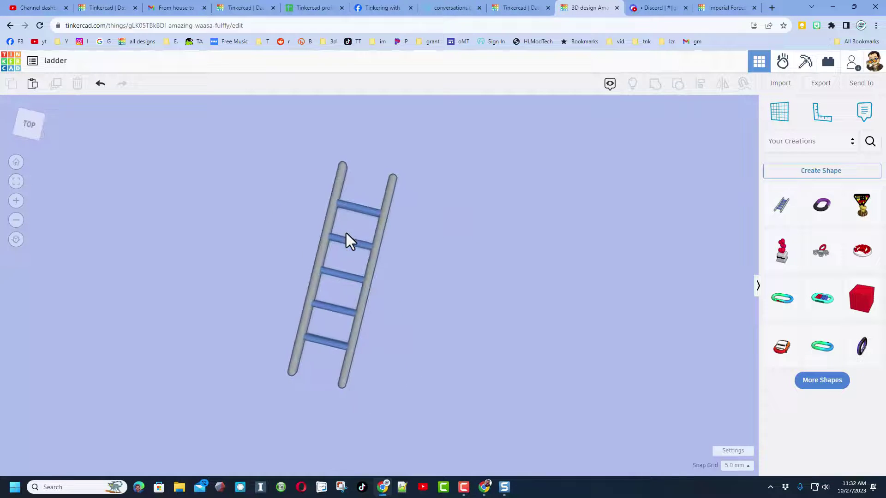
Open the ladder design's properties from the designs list and rename it 'ladder tutorial'.
click(12, 59)
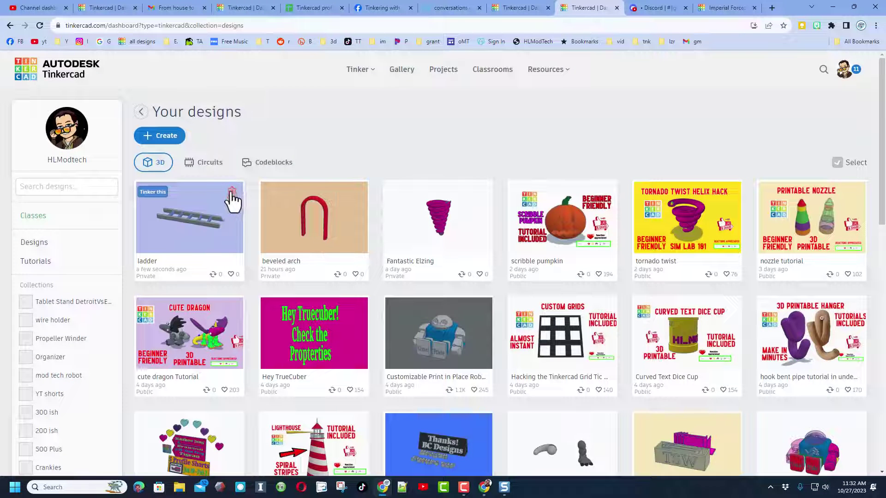
click(232, 192)
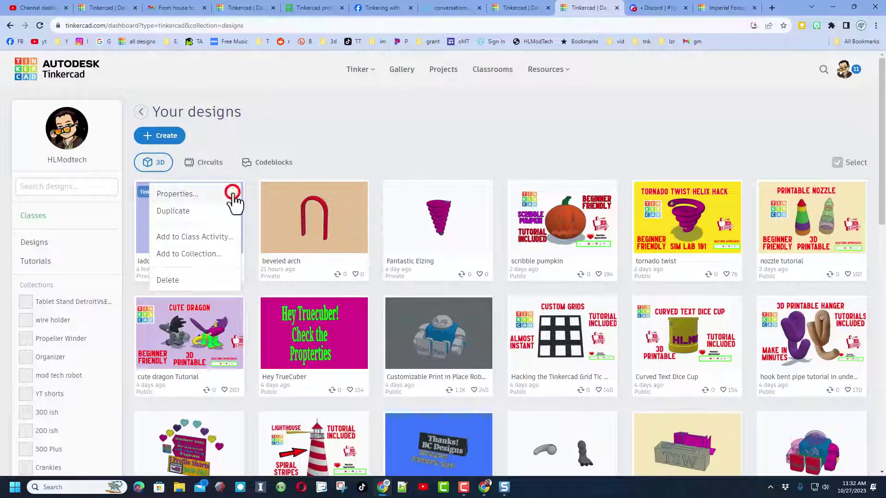
click(169, 195)
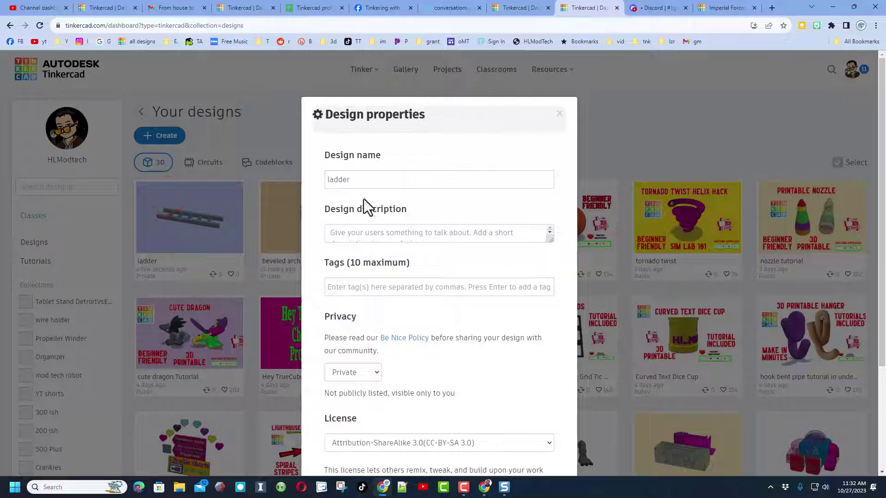
click(364, 181)
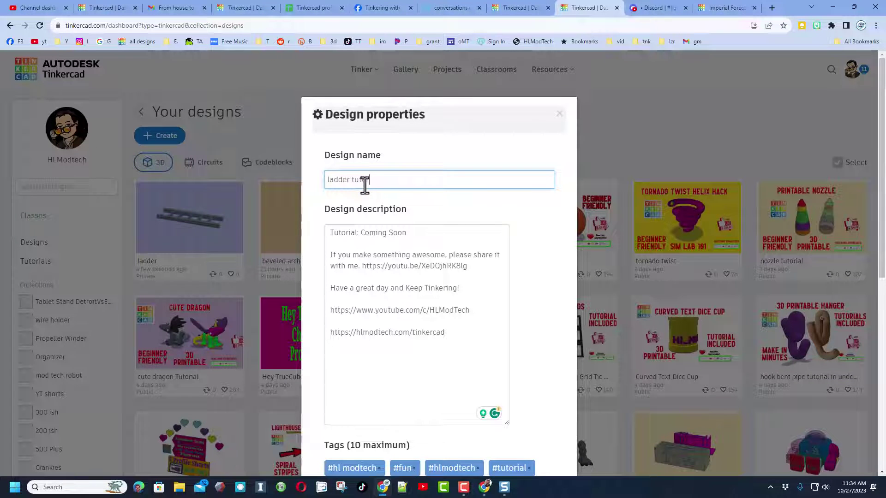
Add the tag 'ladder', briefly adding and then removing a second tag.
scroll(424, 266, down, 2)
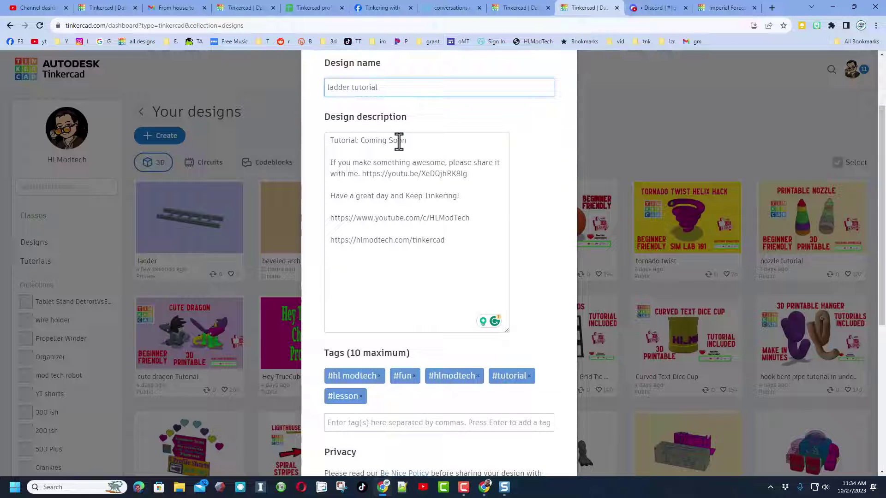
scroll(419, 288, down, 3)
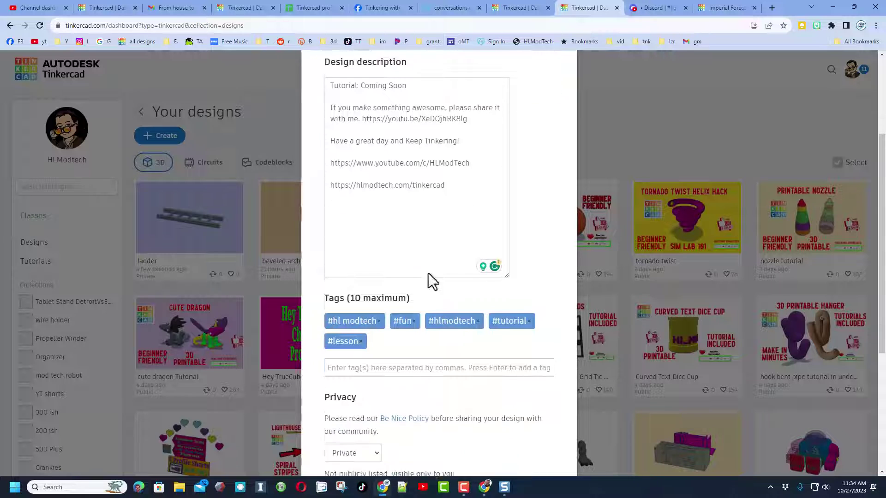
click(388, 285)
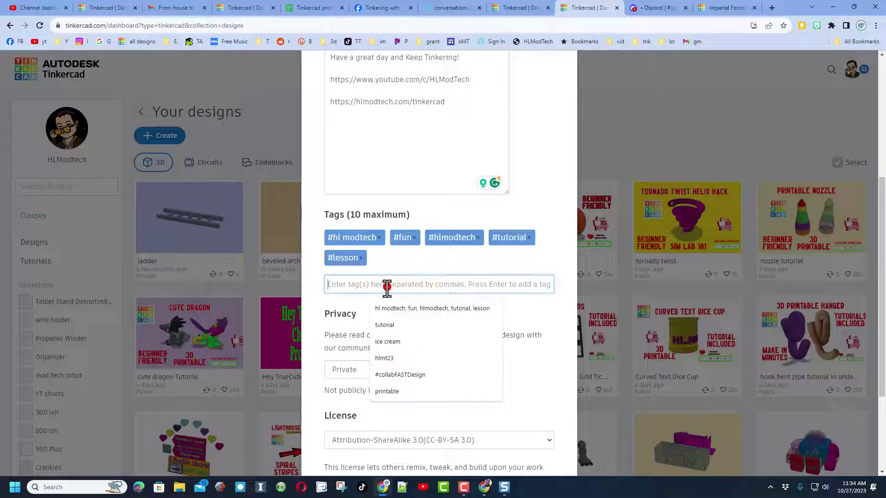
text(ladder)
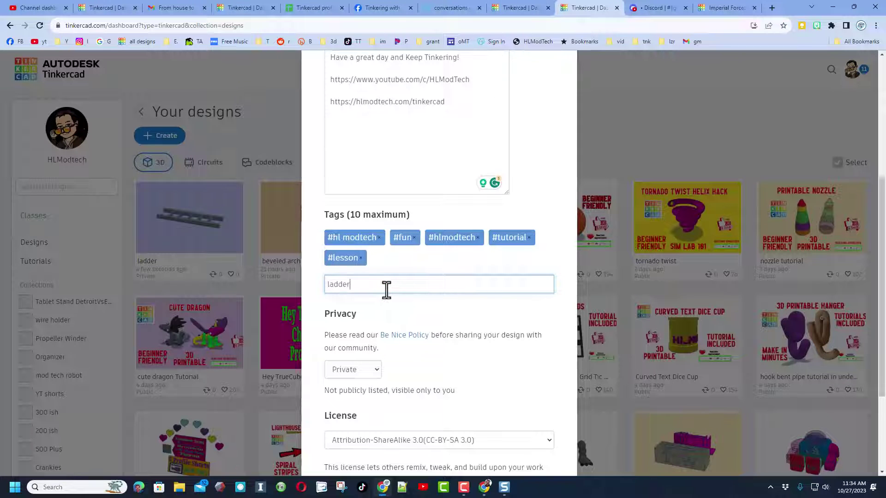
key(Return)
text(hlm)
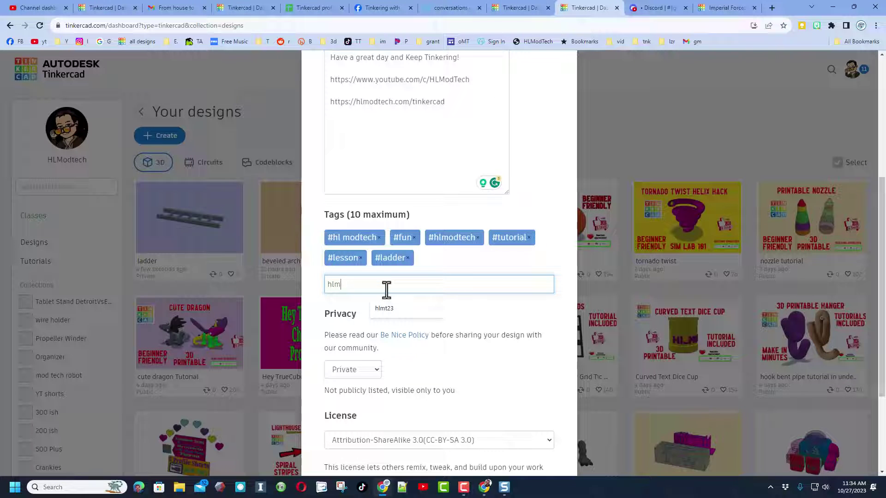
text(t)
key(Return)
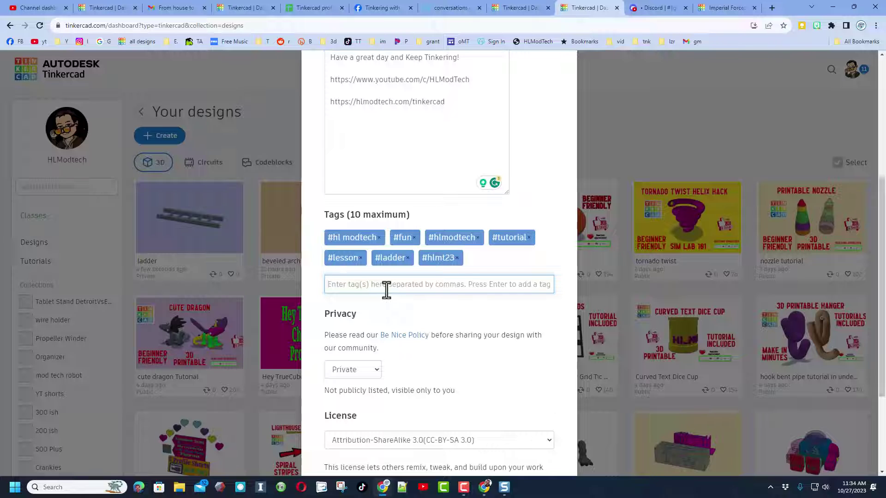
click(458, 259)
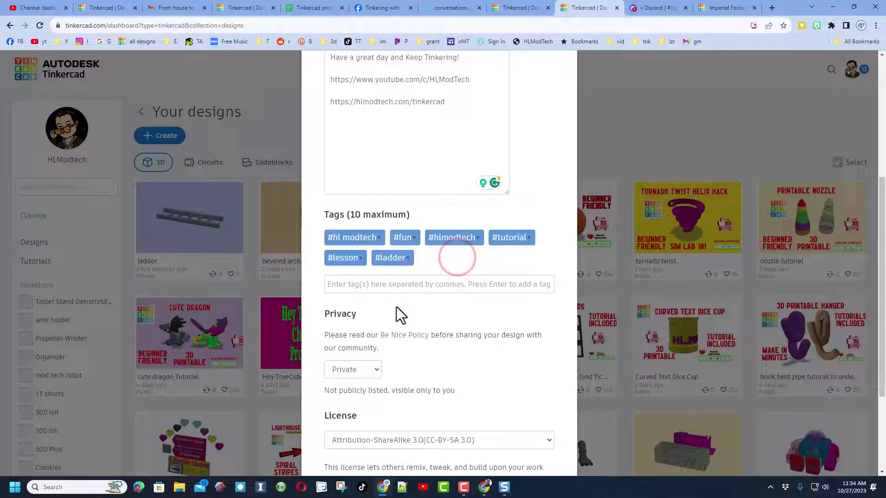
Set the design's privacy to Public and choose the Attribution-NoDerivs 3.0 licence.
scroll(397, 306, down, 2)
click(358, 275)
click(351, 315)
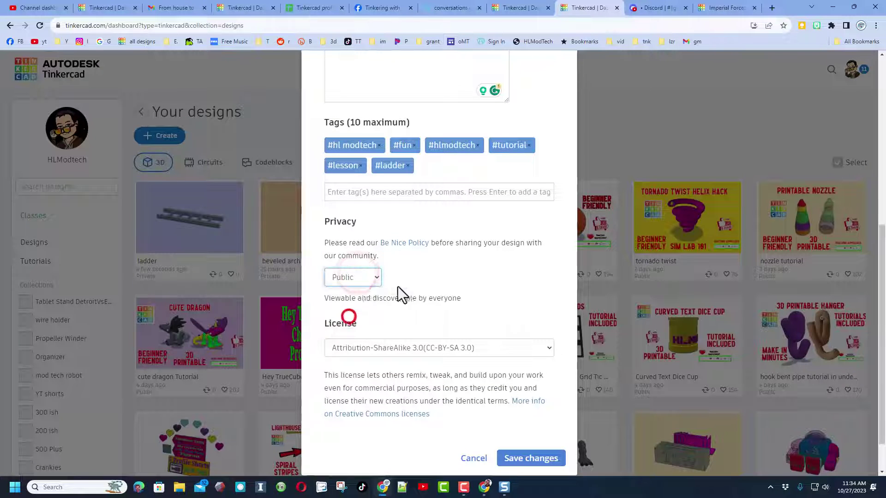
scroll(428, 347, down, 1)
click(421, 303)
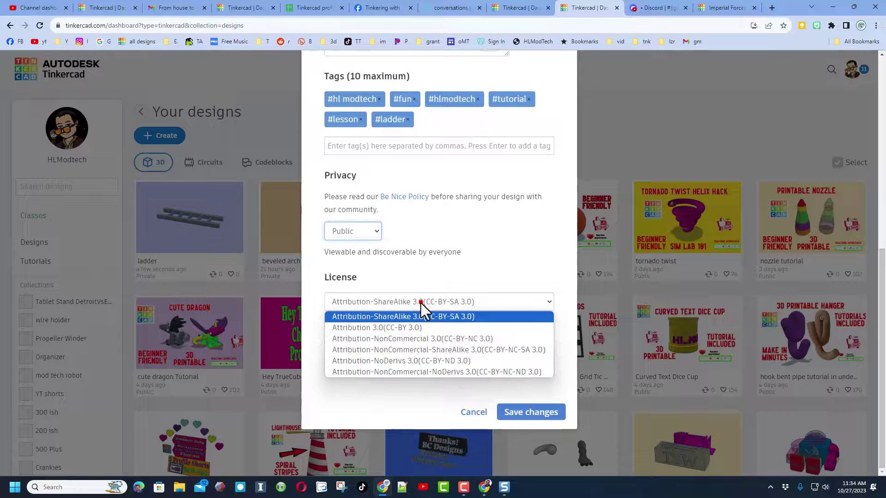
click(380, 360)
scroll(462, 267, up, 7)
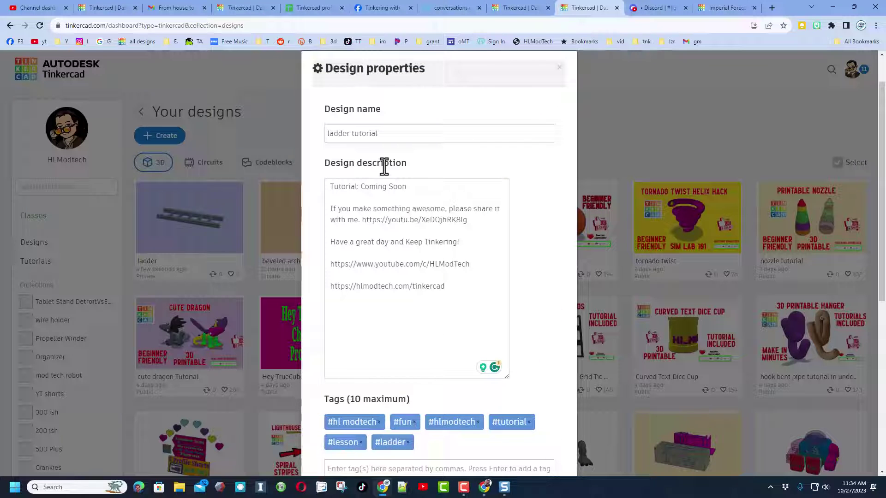
scroll(429, 229, down, 7)
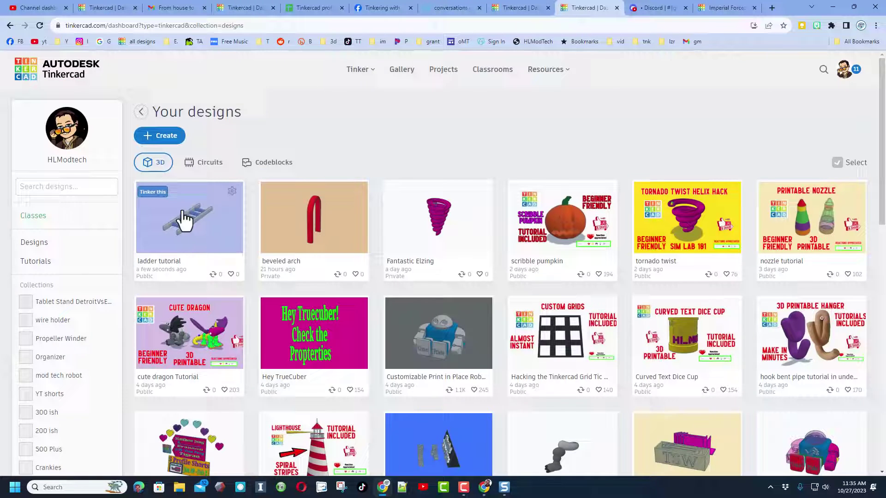
Open the Customizable Print in Place Robot design from the Community gallery, check its reactions, and close it.
click(401, 70)
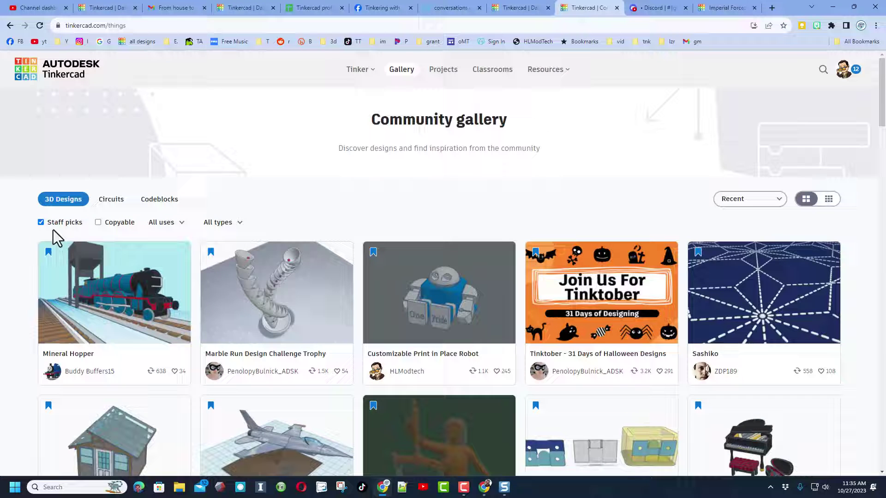
click(421, 292)
click(590, 121)
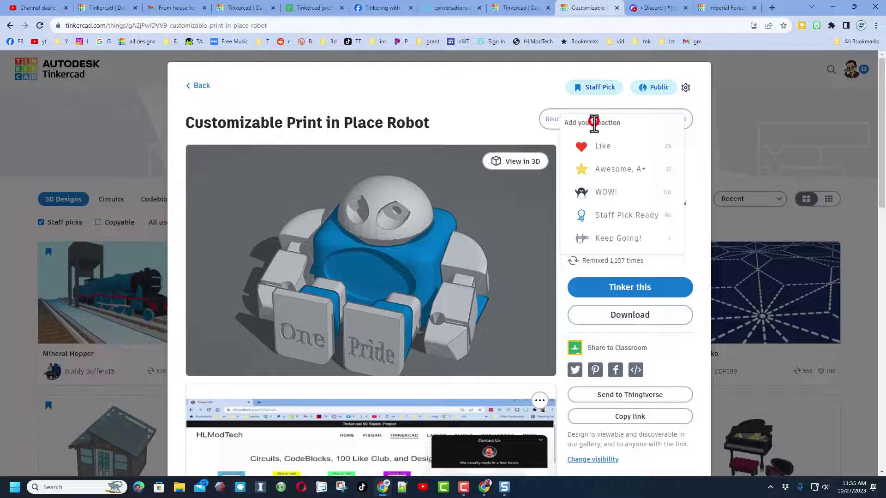
click(487, 111)
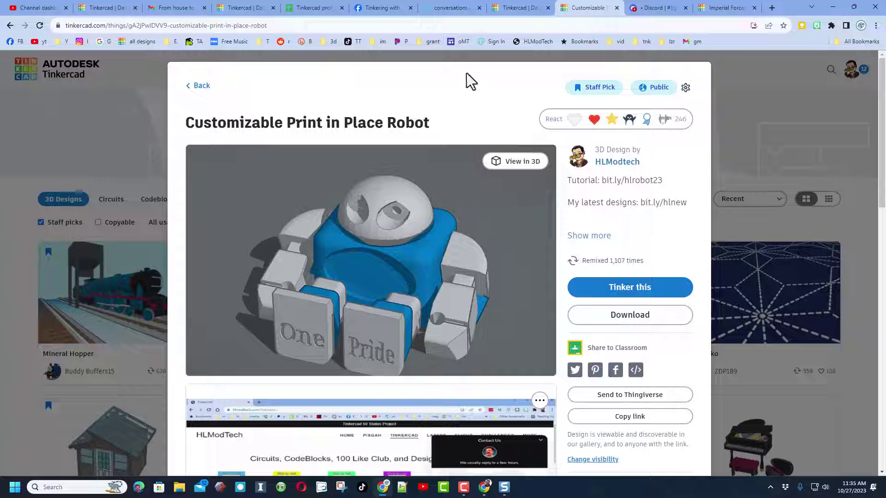
click(475, 54)
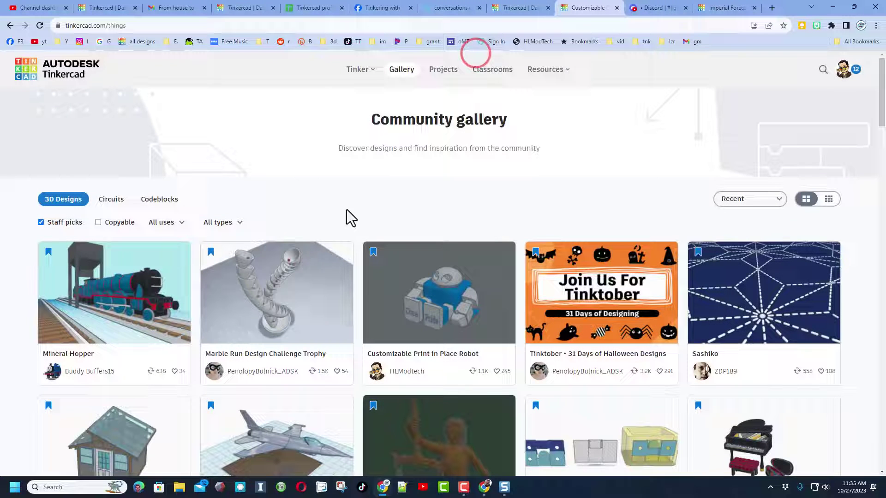
Show all gallery designs, not only staff picks, as small tiles.
click(41, 223)
click(829, 199)
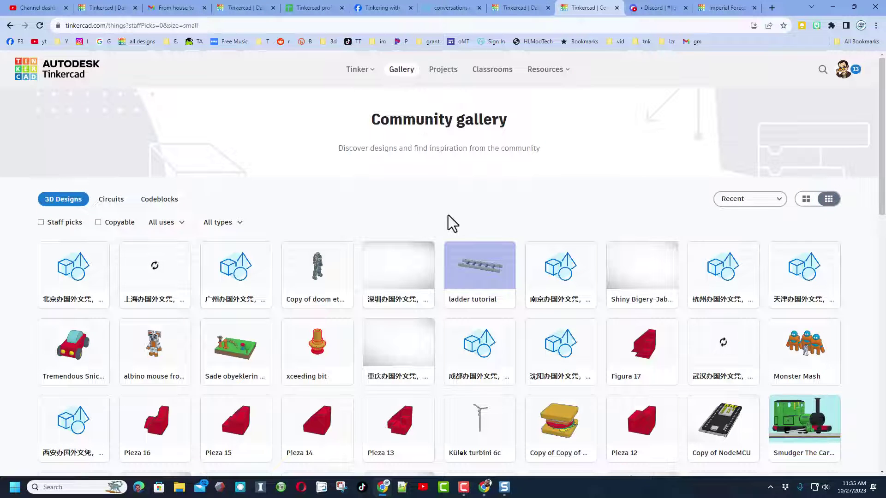
click(504, 294)
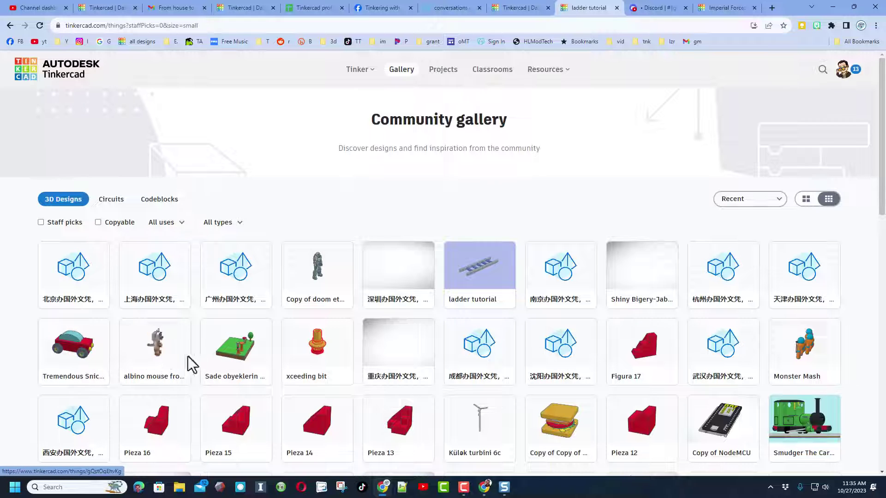
React Awesome to the Tremendous Snicket-Turing car and WOW to Monster Mash.
click(84, 357)
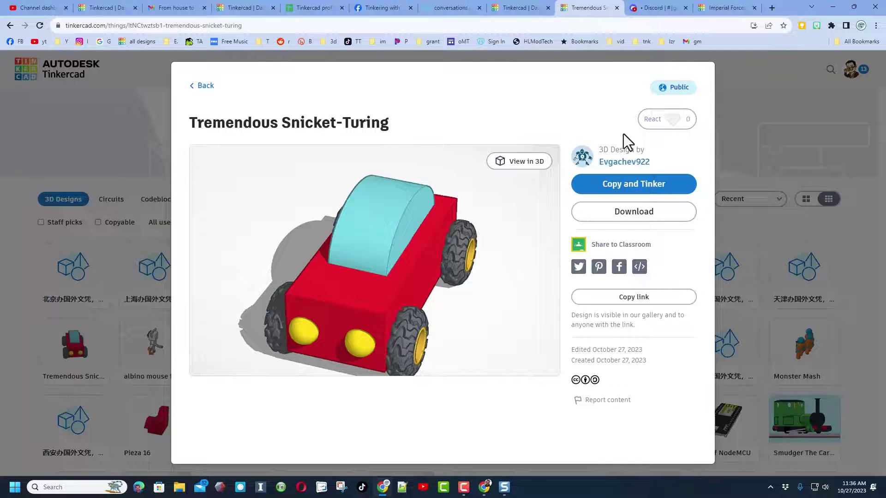
click(676, 119)
click(624, 169)
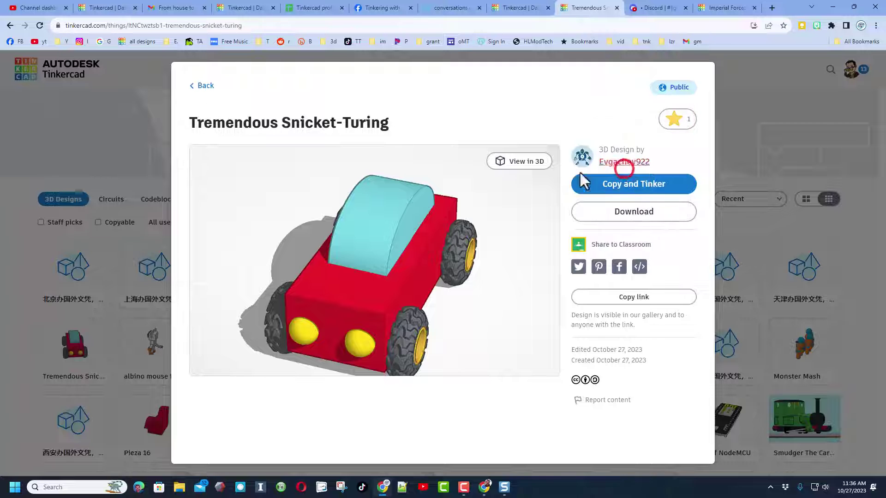
click(457, 58)
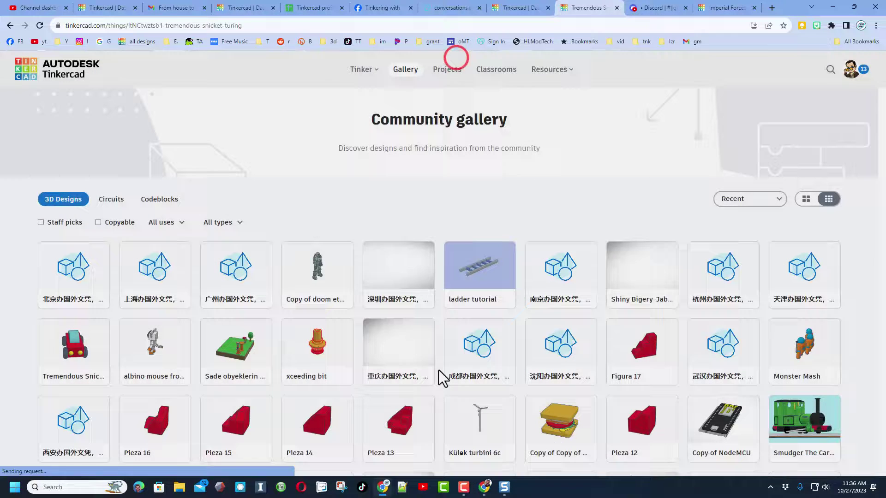
click(798, 353)
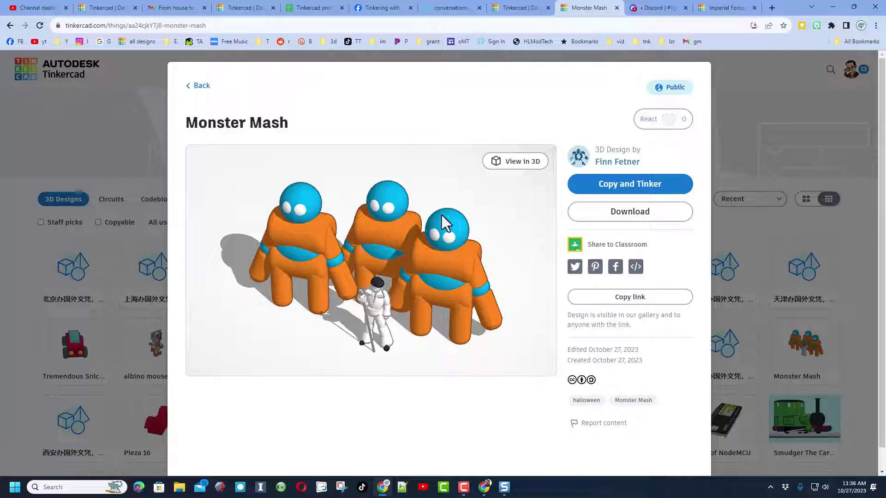
click(673, 121)
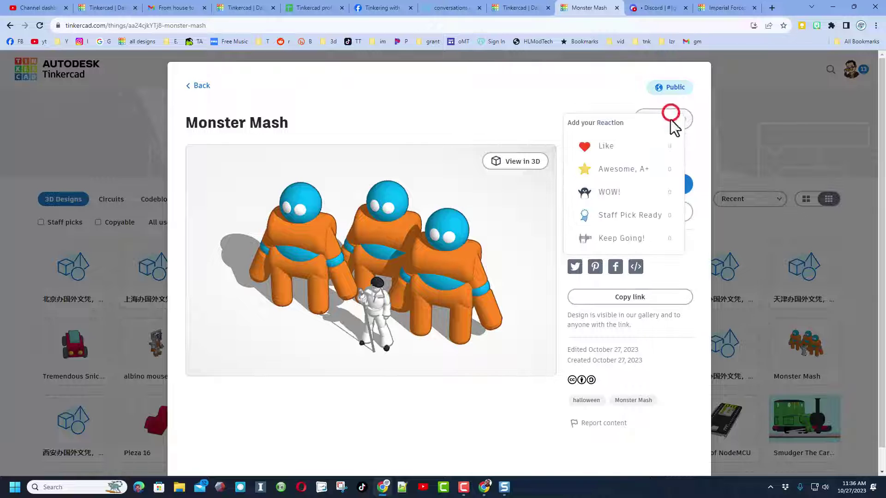
click(651, 198)
click(583, 54)
Give the Exquisite Bigery-Jaban submarine an Awesome reaction, then open the ladder tutorial design.
scroll(593, 233, down, 6)
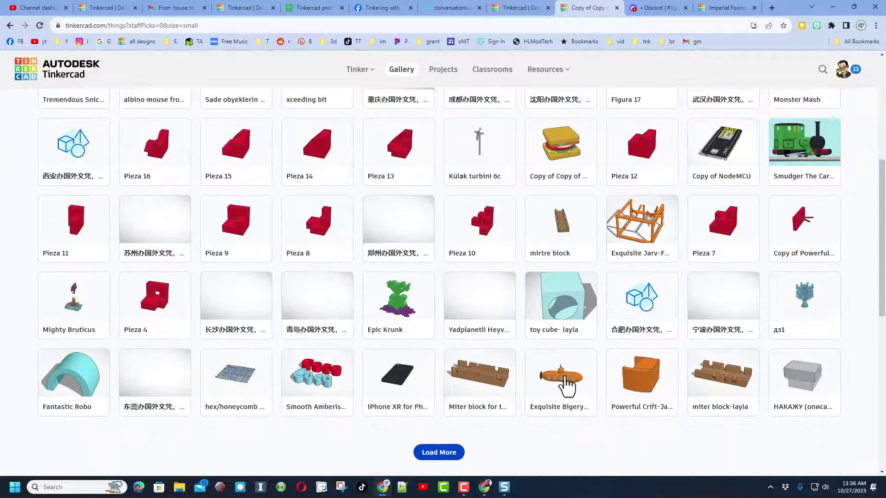
click(568, 380)
click(660, 119)
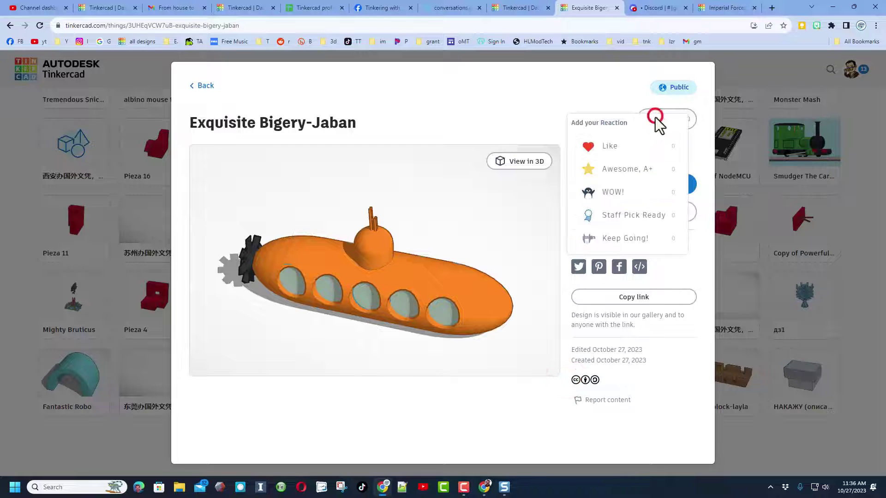
click(637, 165)
click(614, 58)
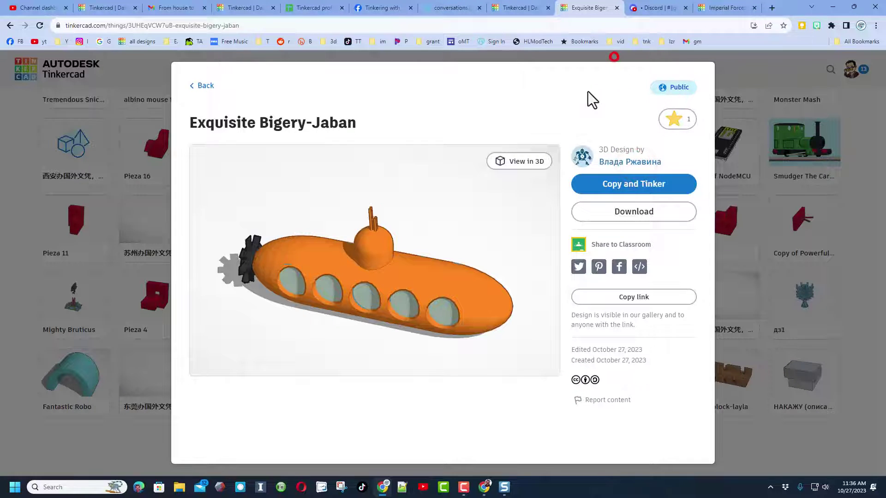
click(482, 220)
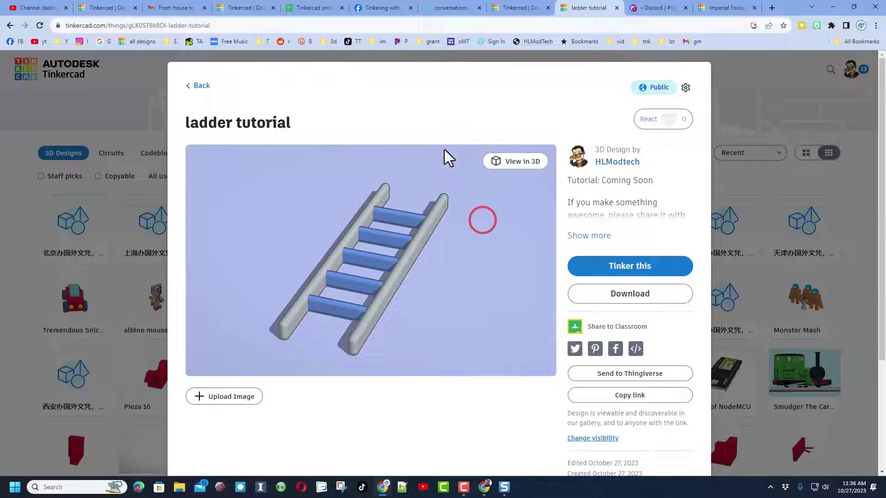
Open the designer's profile from the ladder page and preview then close the f22 raptor tutorial design.
click(676, 123)
click(580, 84)
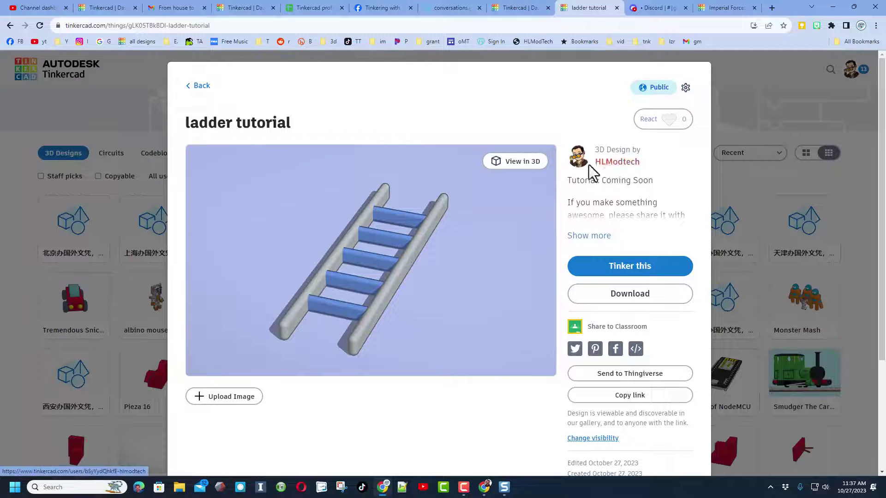
click(617, 163)
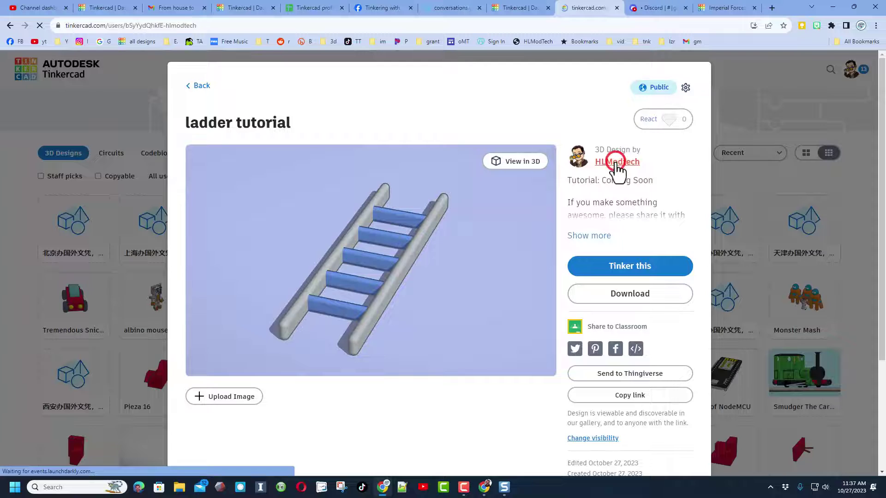
scroll(236, 217, down, 4)
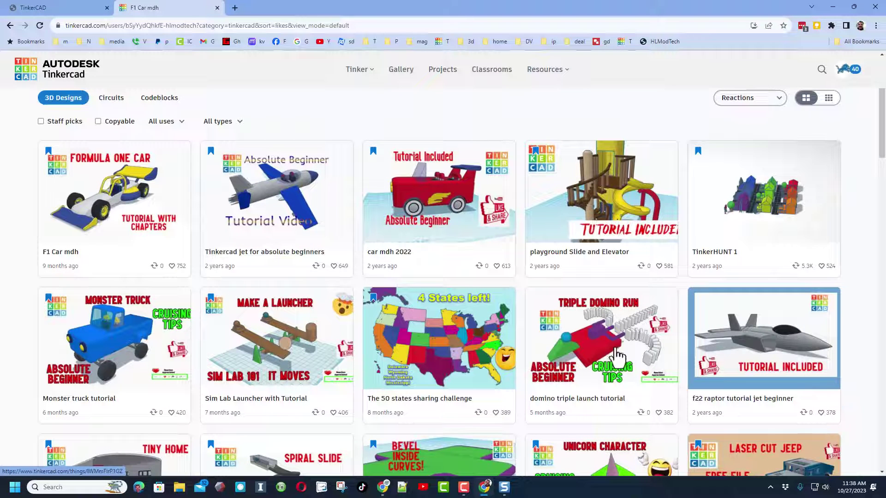
click(770, 341)
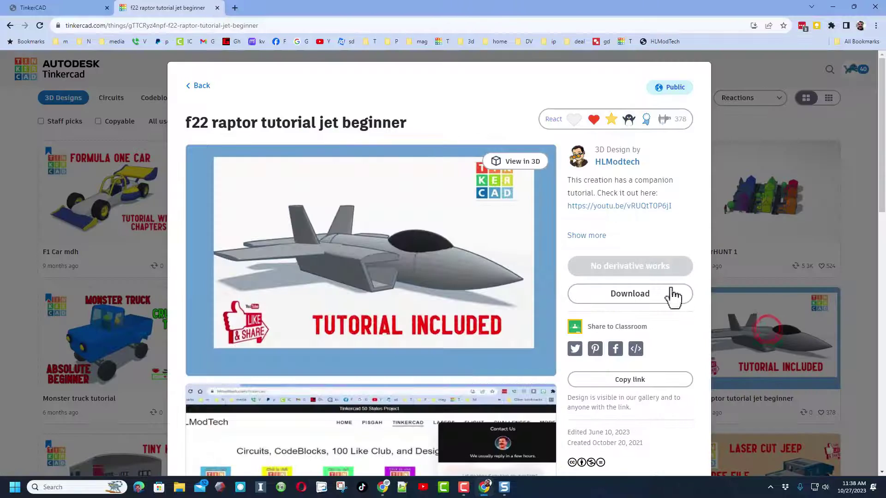
mouse_move(584, 127)
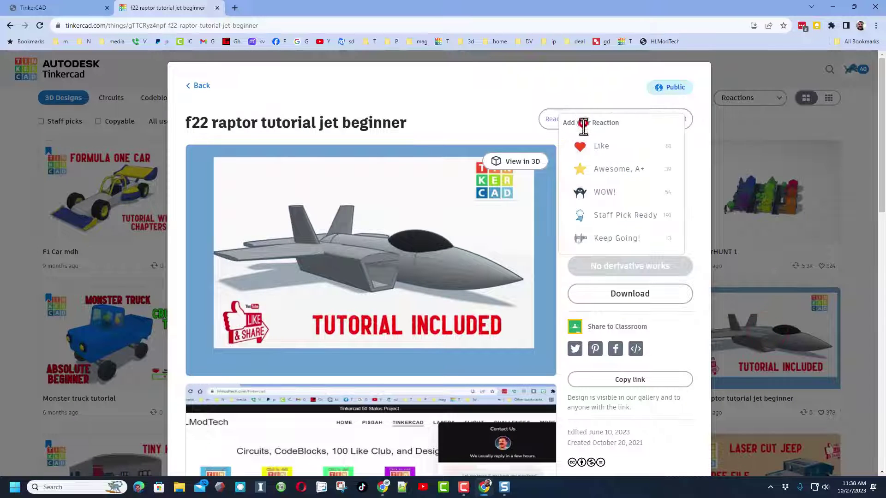
click(523, 104)
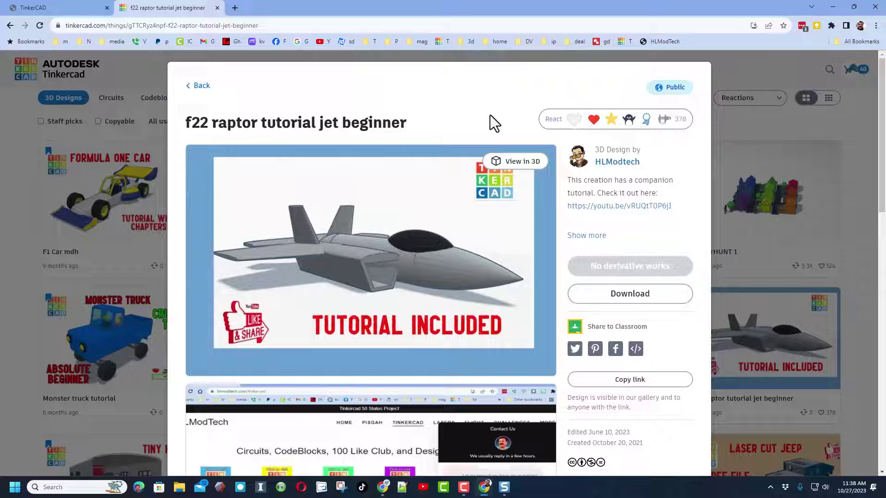
click(536, 58)
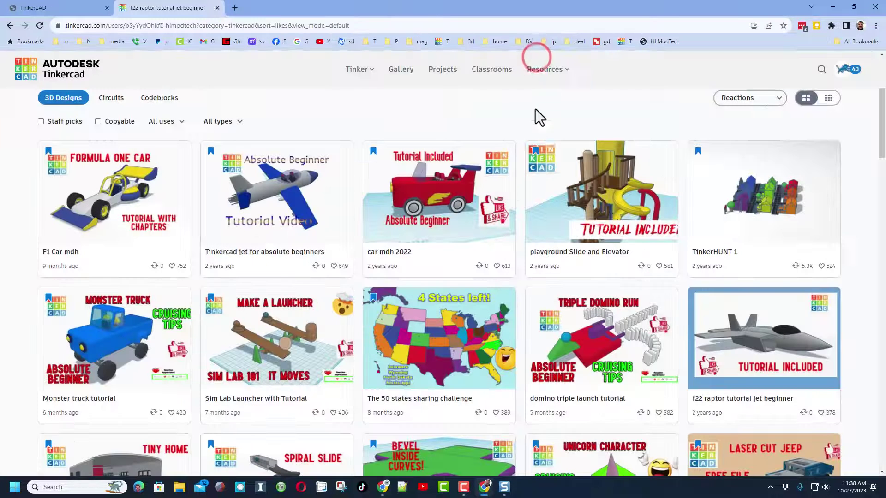
Sort the designer's designs by Recent, then view their Circuits and Codeblocks designs.
click(740, 98)
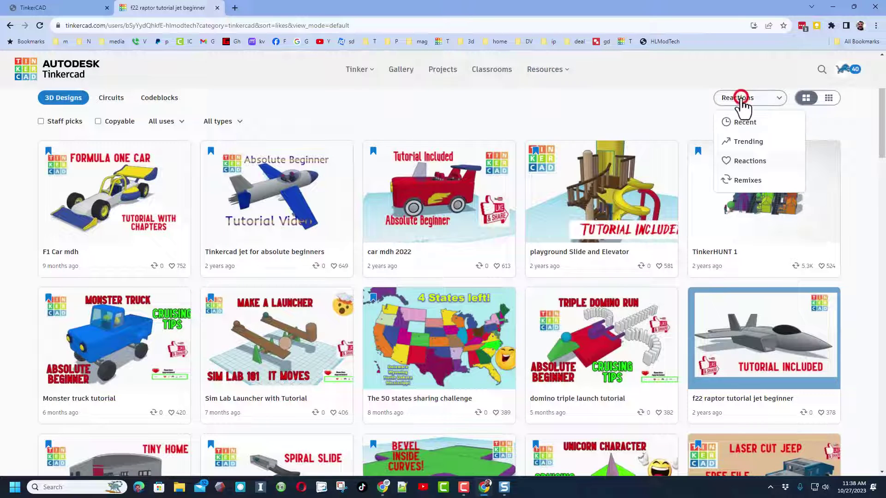
click(748, 123)
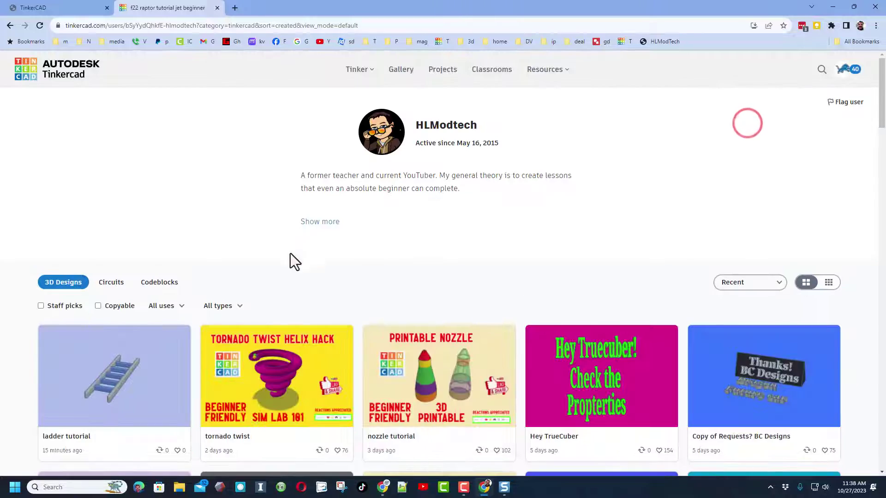
scroll(236, 203, down, 4)
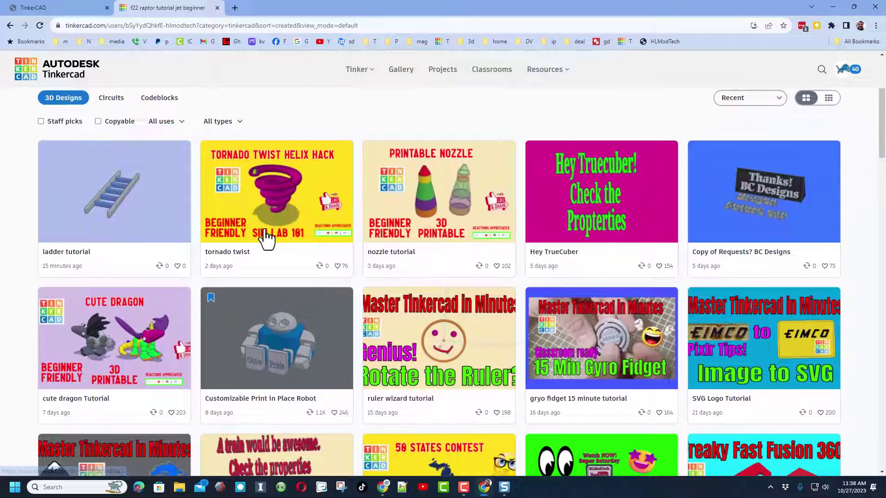
scroll(230, 221, up, 1)
click(105, 144)
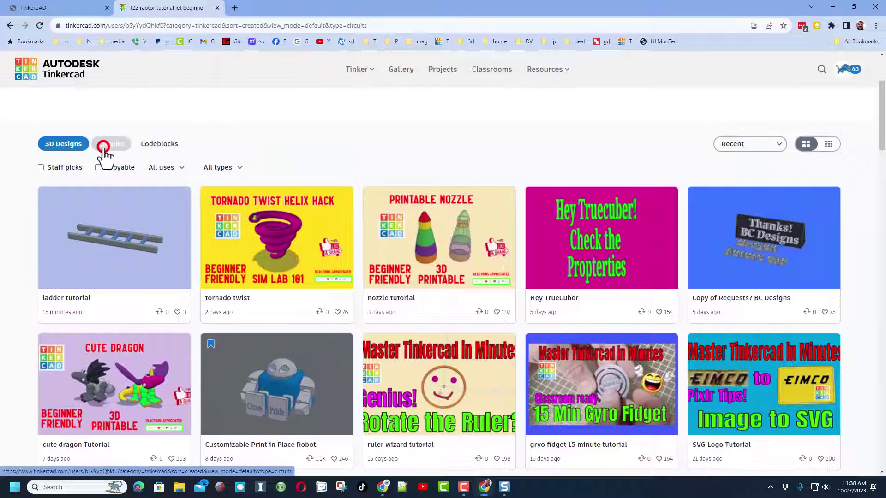
scroll(226, 223, down, 3)
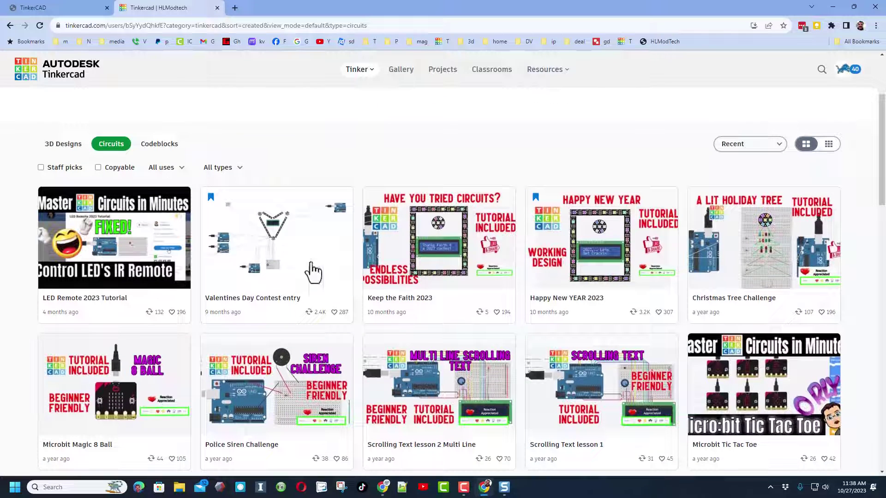
click(169, 142)
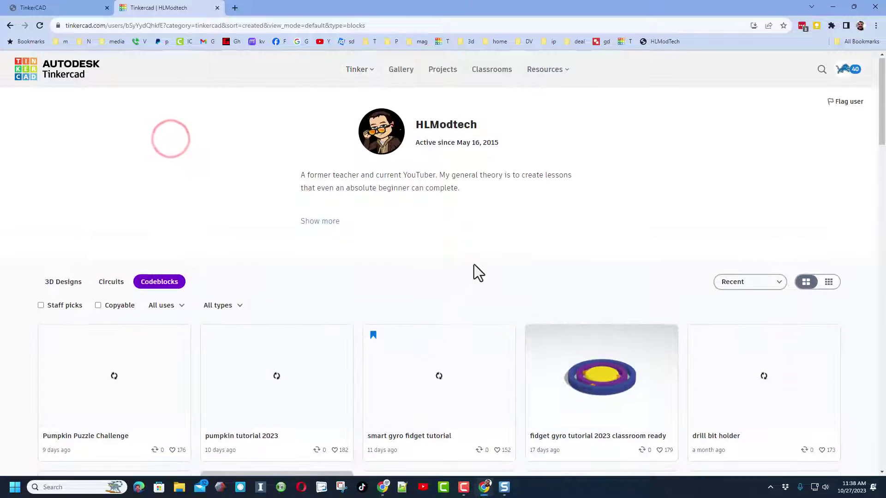
Scroll the hlmodtech.com Tinkercad page, then open and close the Contact Us chat.
scroll(498, 252, down, 4)
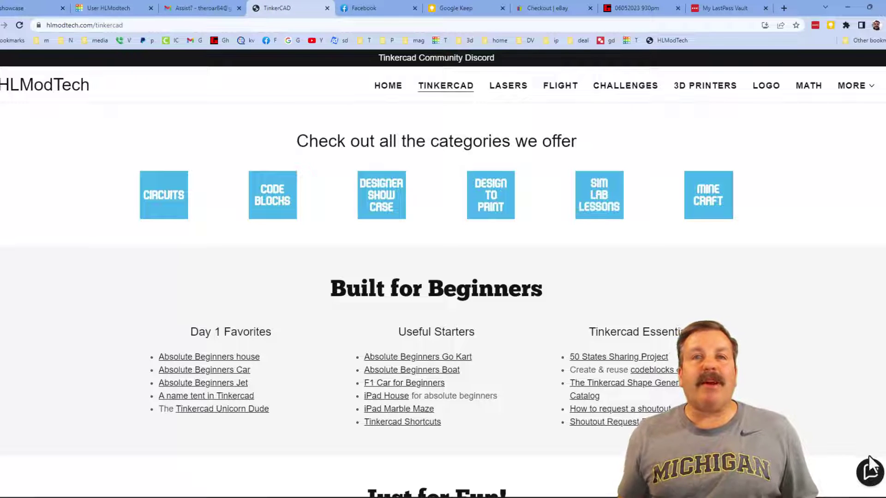
click(867, 478)
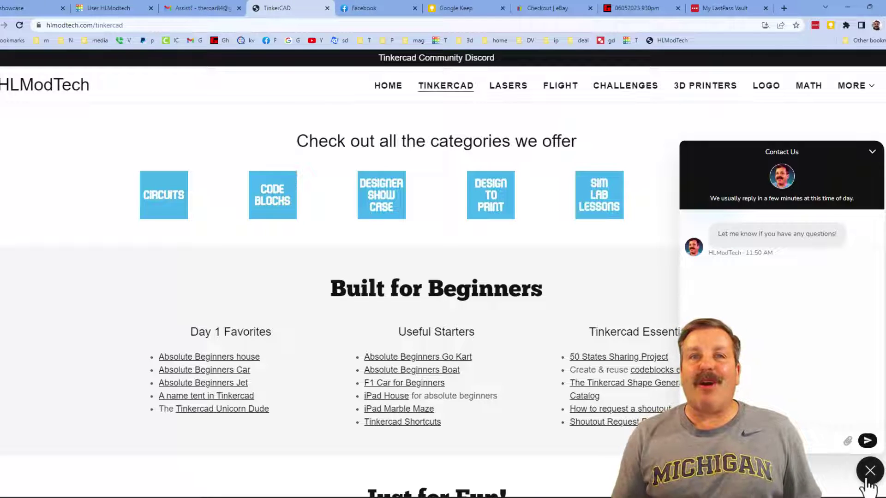
click(866, 480)
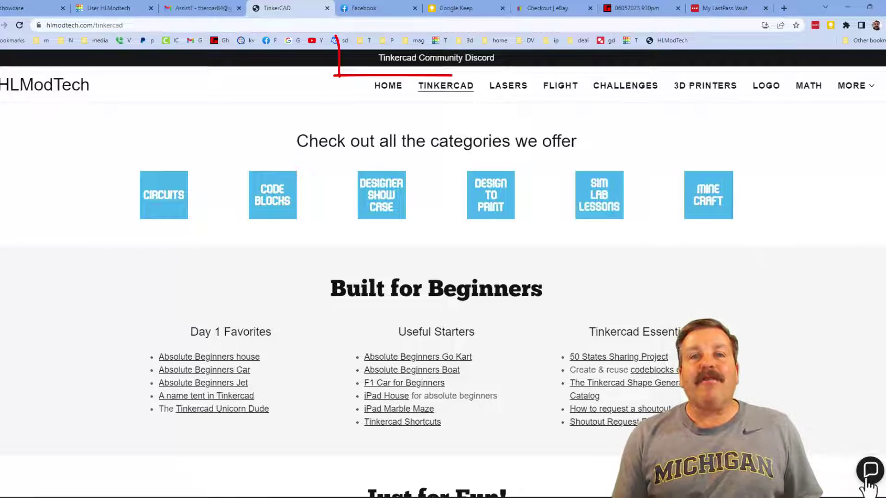
Open the Tinkercad Community Discord invite banner, then switch back to the TinkerCAD tab.
click(420, 64)
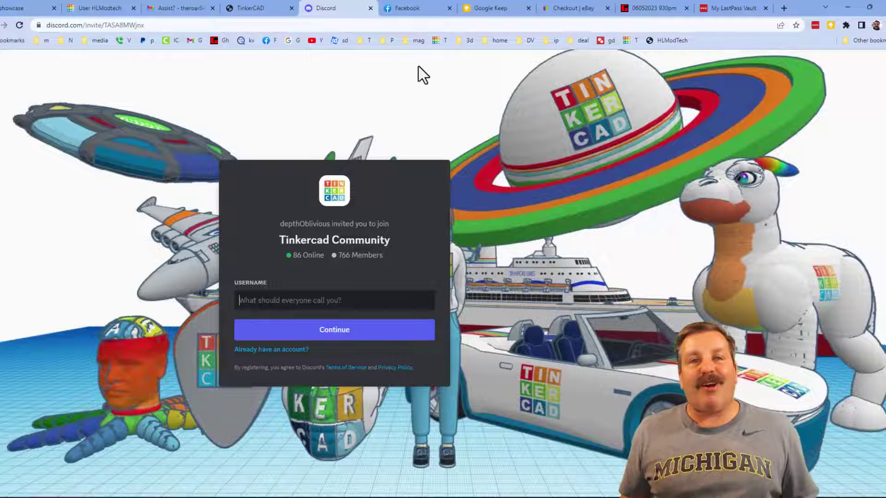
key(ctrl+shift+Tab)
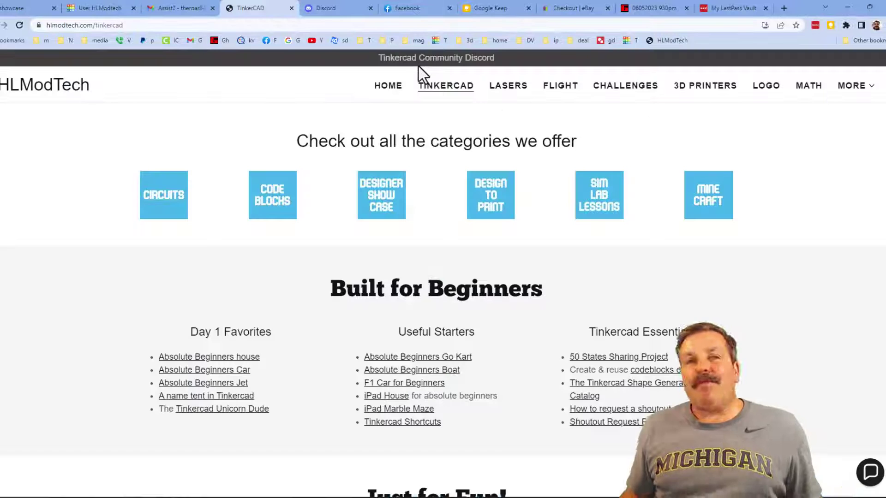